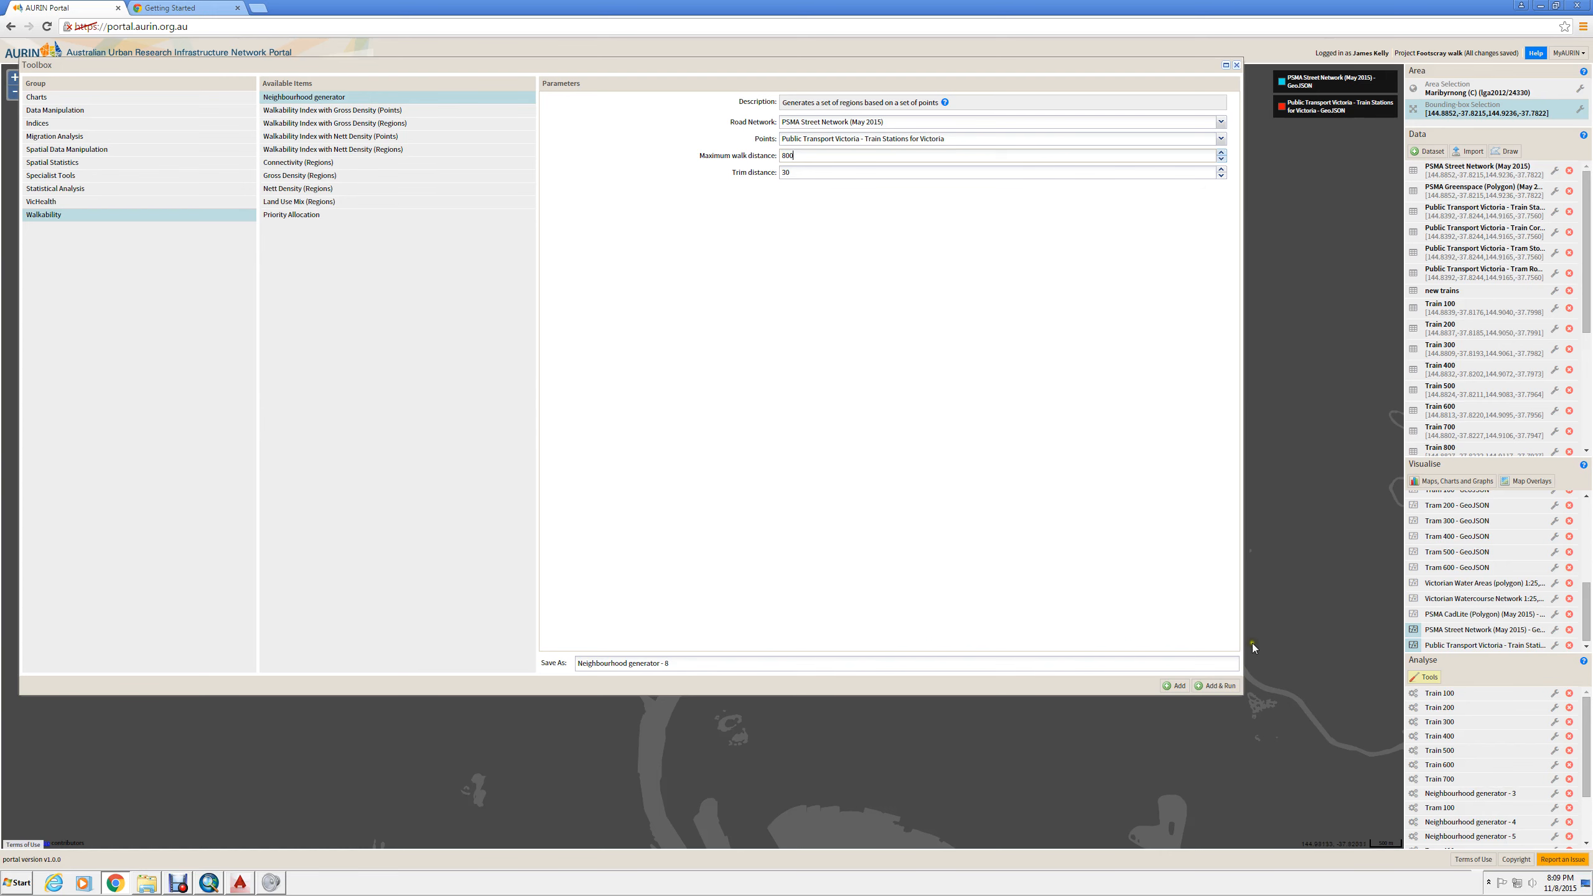
# - Run the Neighbourhood generator on the Victorian train stations with an 800 maximum walk distance and display its output on the map
pyautogui.click(1214, 685)
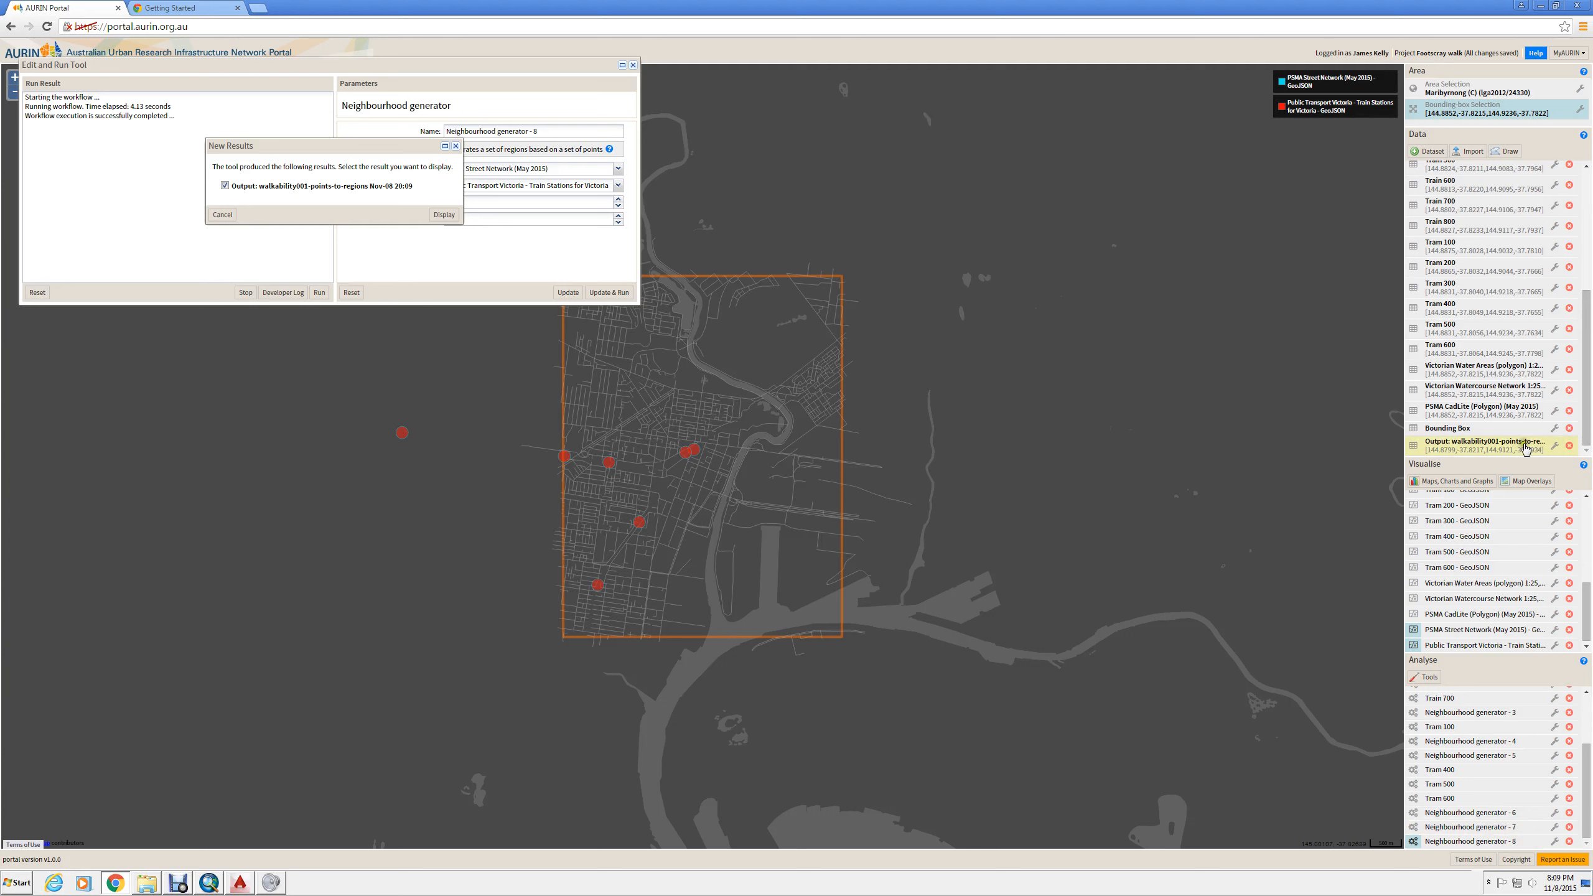
pyautogui.click(1555, 445)
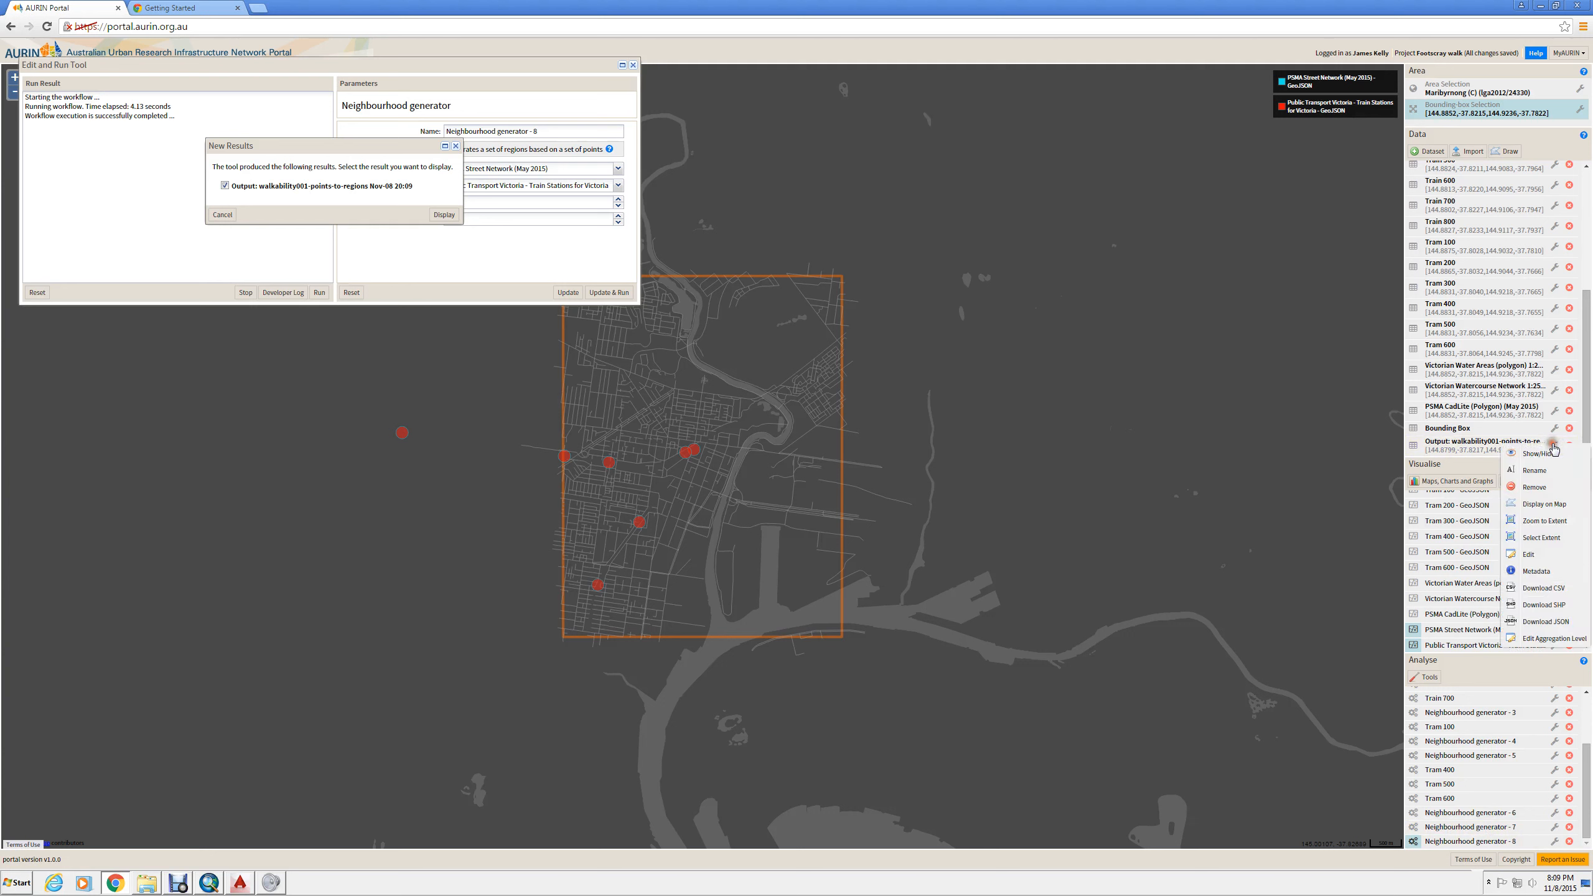
pyautogui.click(1565, 506)
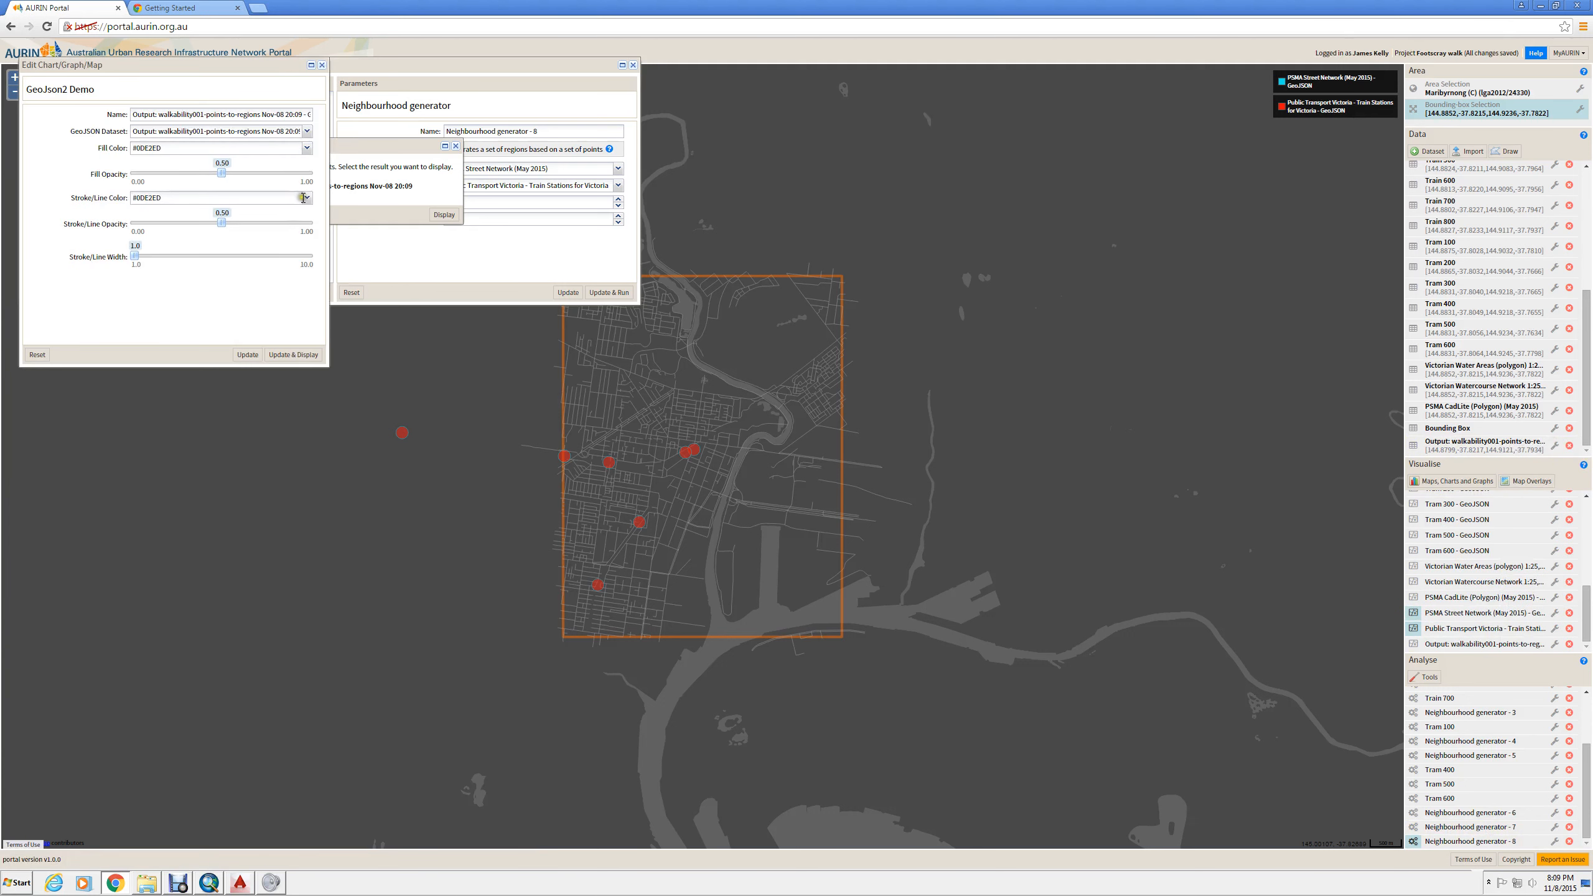
# - Set the output layer's fill colour to red and apply the style to the map display
pyautogui.click(307, 147)
pyautogui.click(305, 275)
pyautogui.click(307, 344)
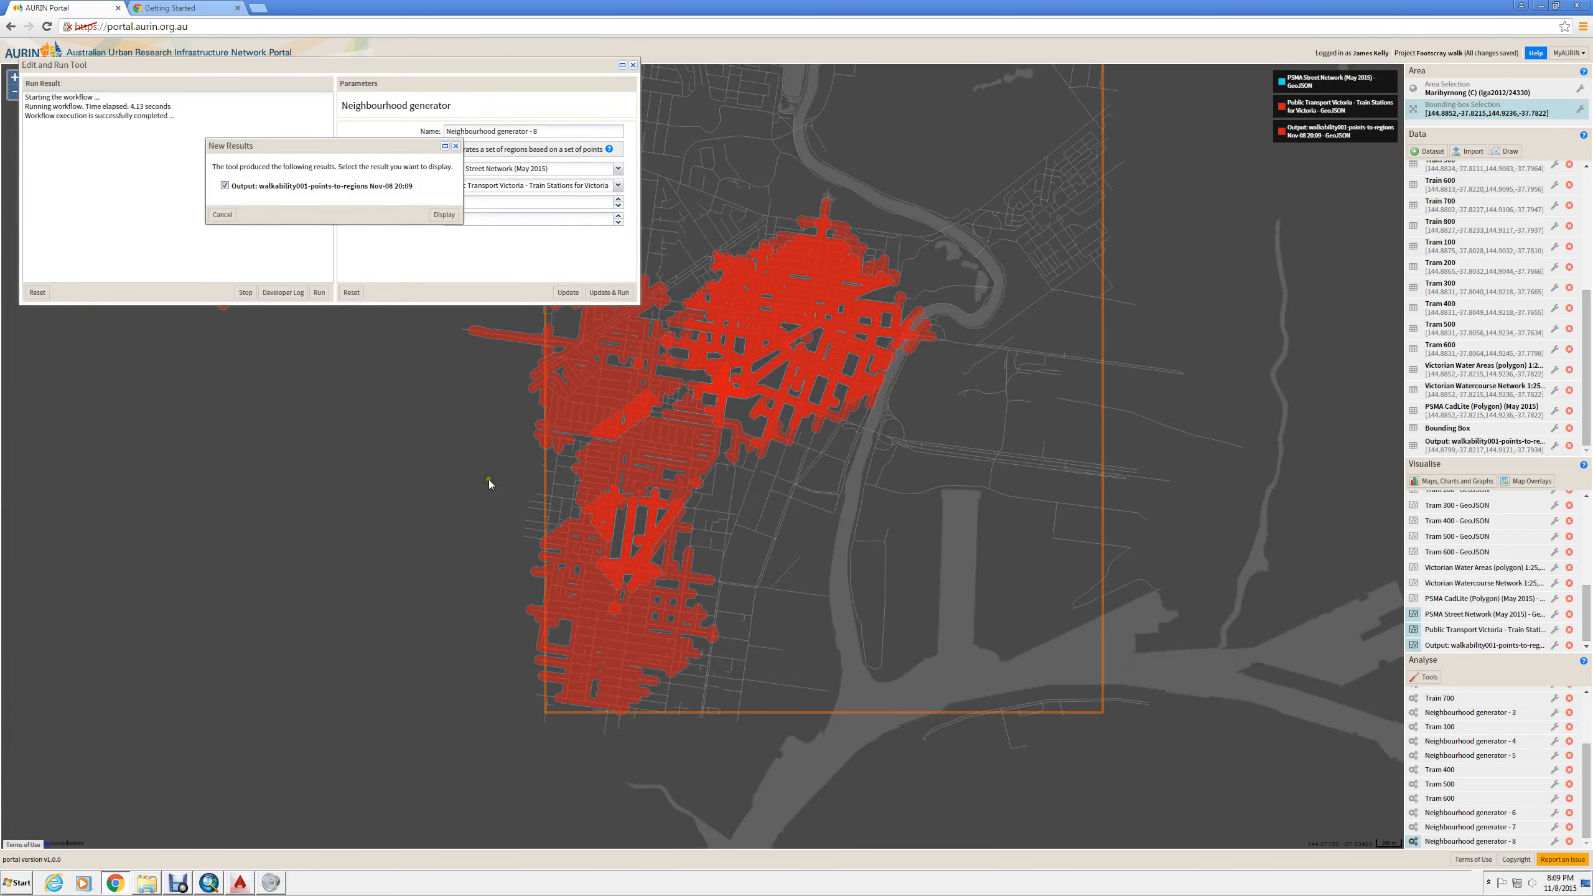
pyautogui.moveTo(852, 298)
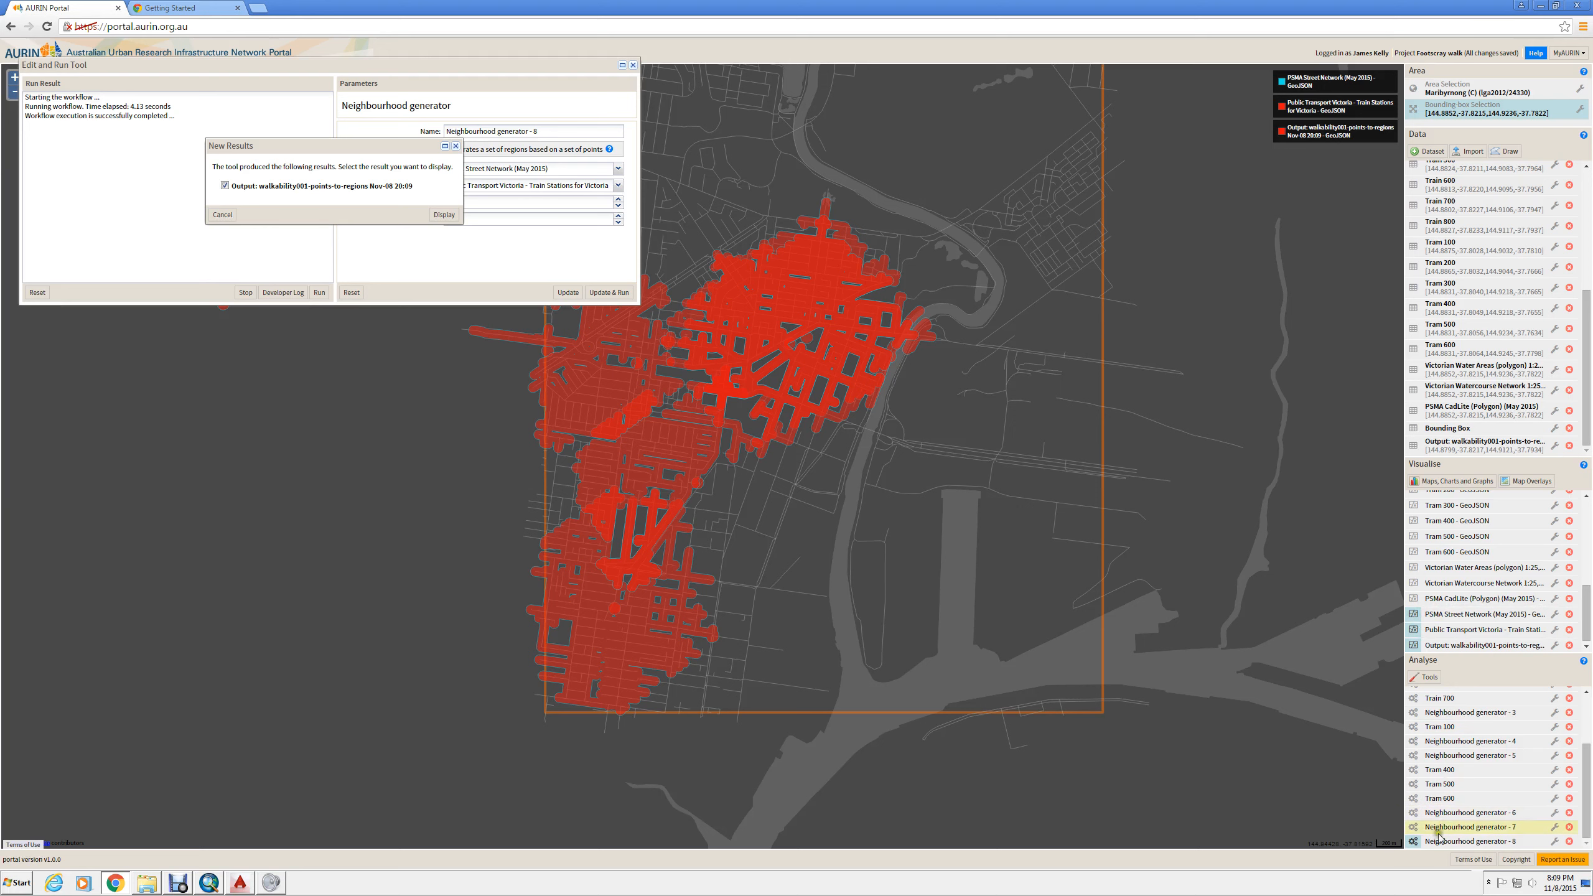
# - Hide the walkability output layer on the map
pyautogui.click(1415, 645)
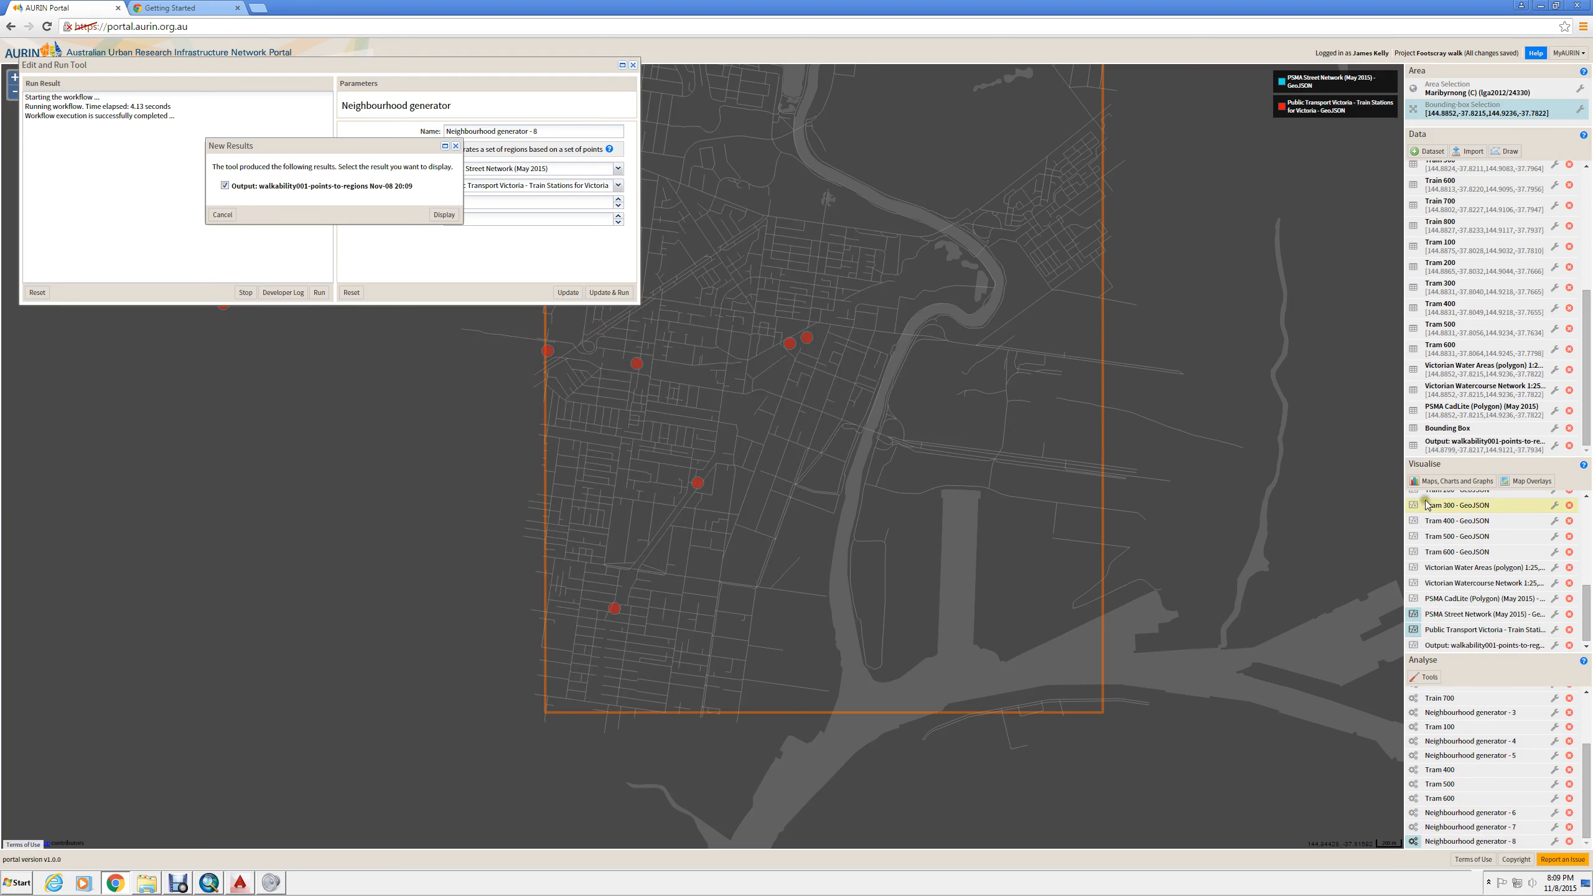
pyautogui.click(1425, 677)
pyautogui.click(57, 215)
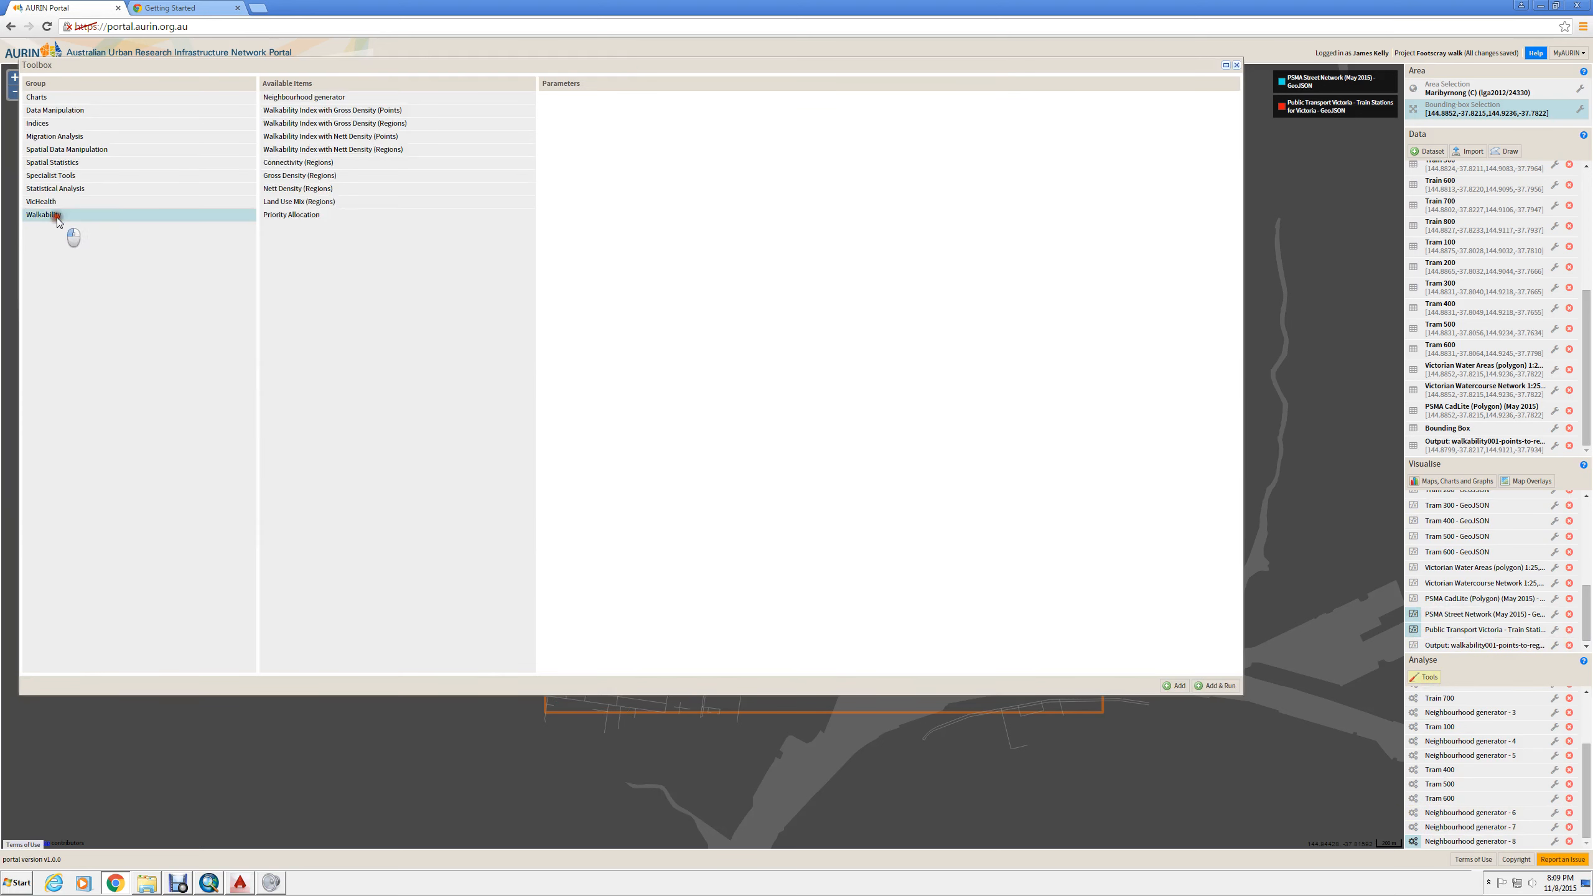
pyautogui.click(342, 97)
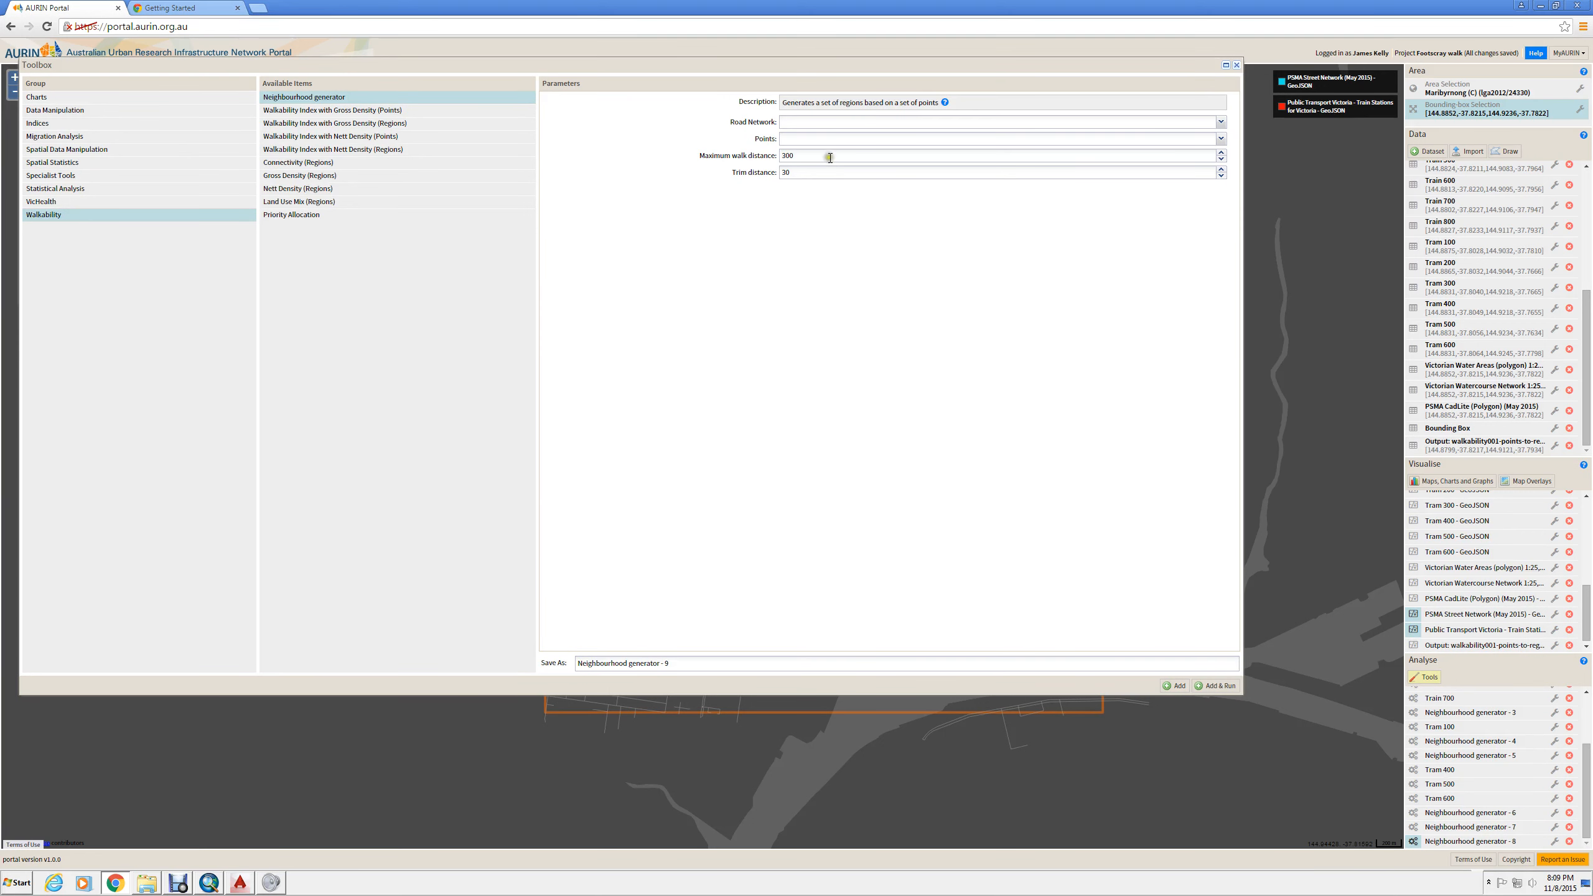
pyautogui.moveTo(811, 158); pyautogui.dragTo(663, 161)
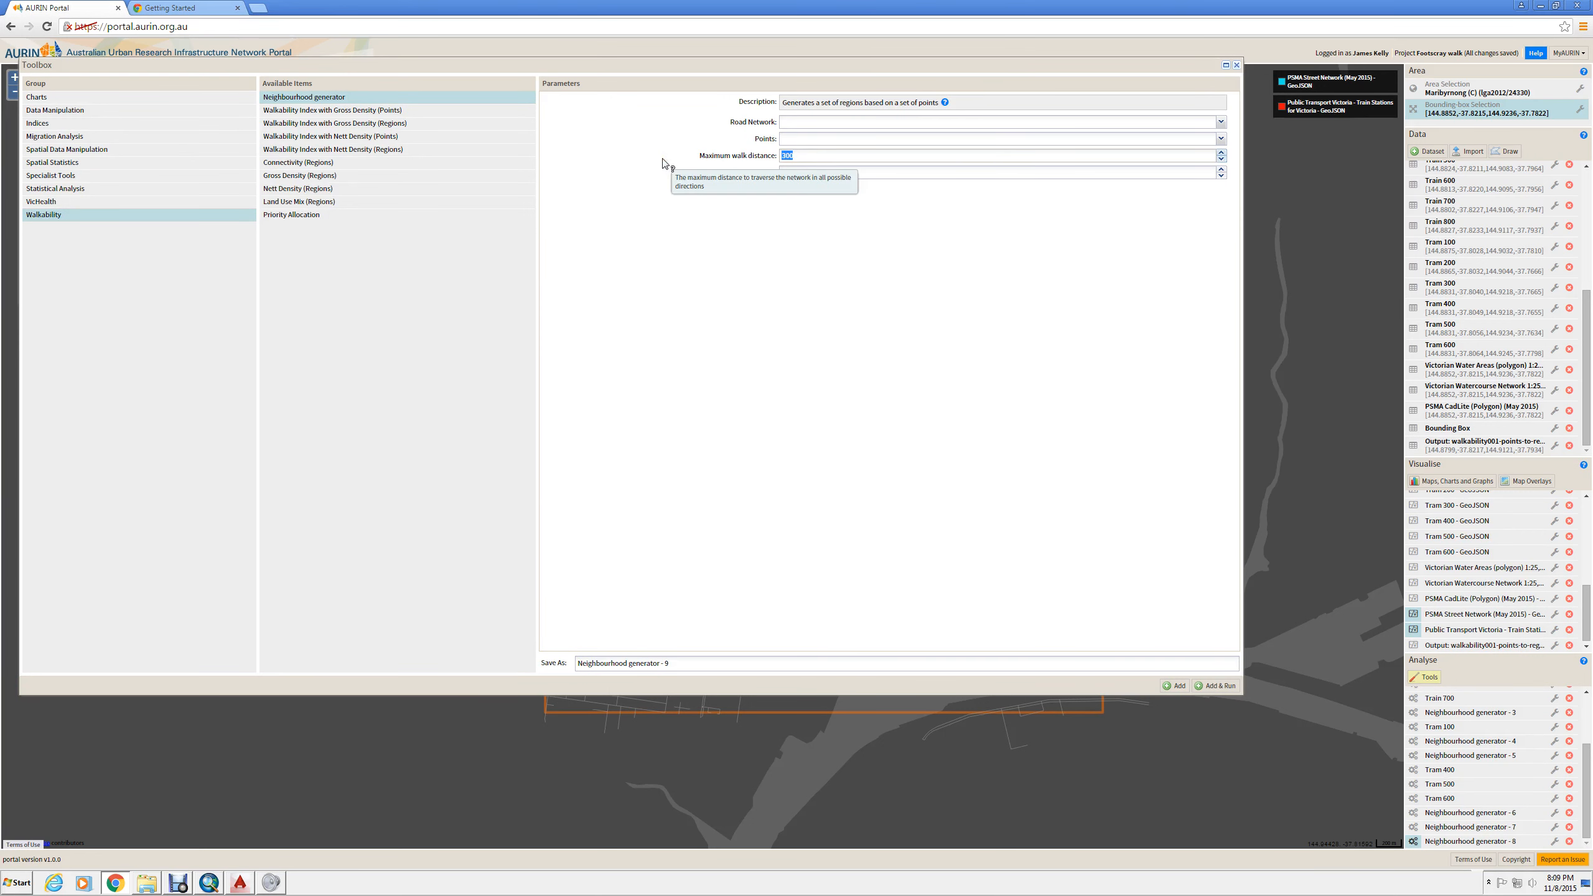
pyautogui.press('Tab')
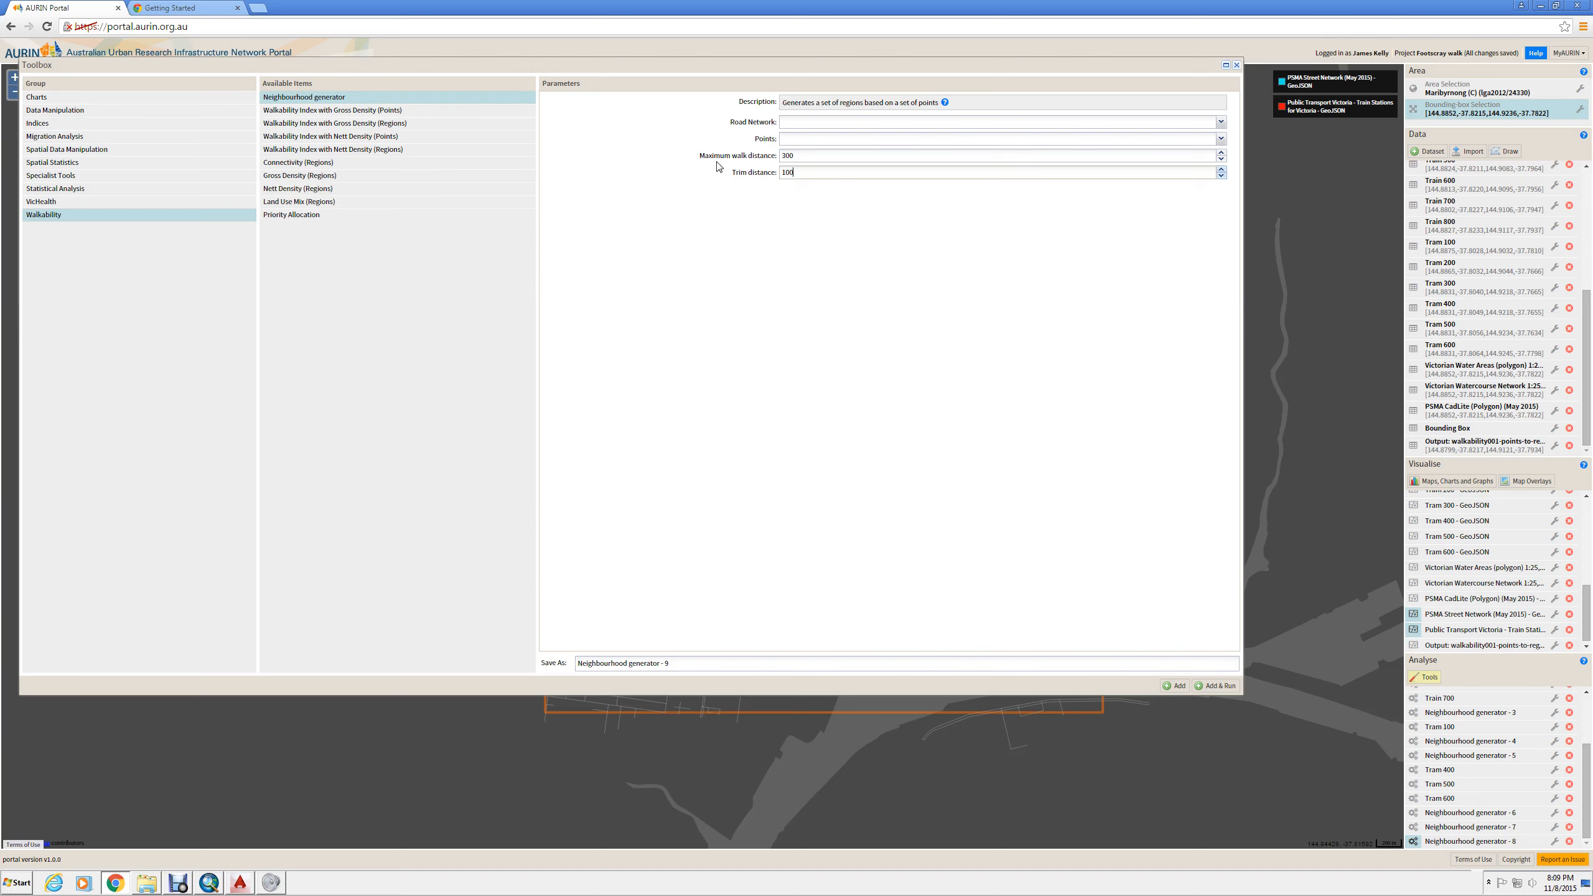
pyautogui.click(1237, 66)
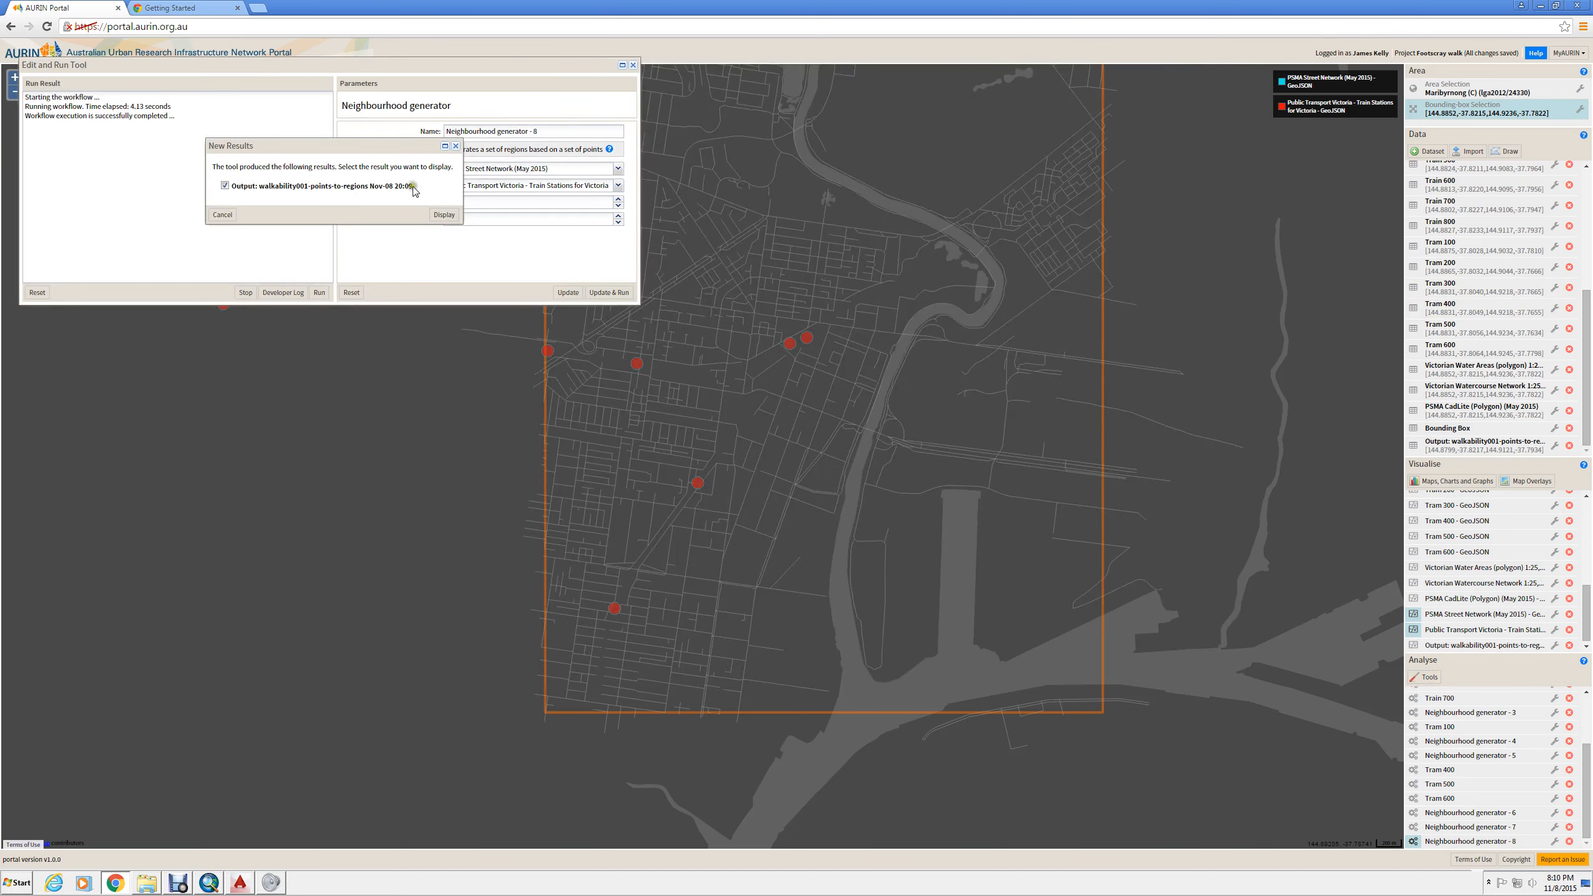
# - Close the new results dialog and the Edit and Run Tool window
pyautogui.click(456, 146)
pyautogui.click(633, 65)
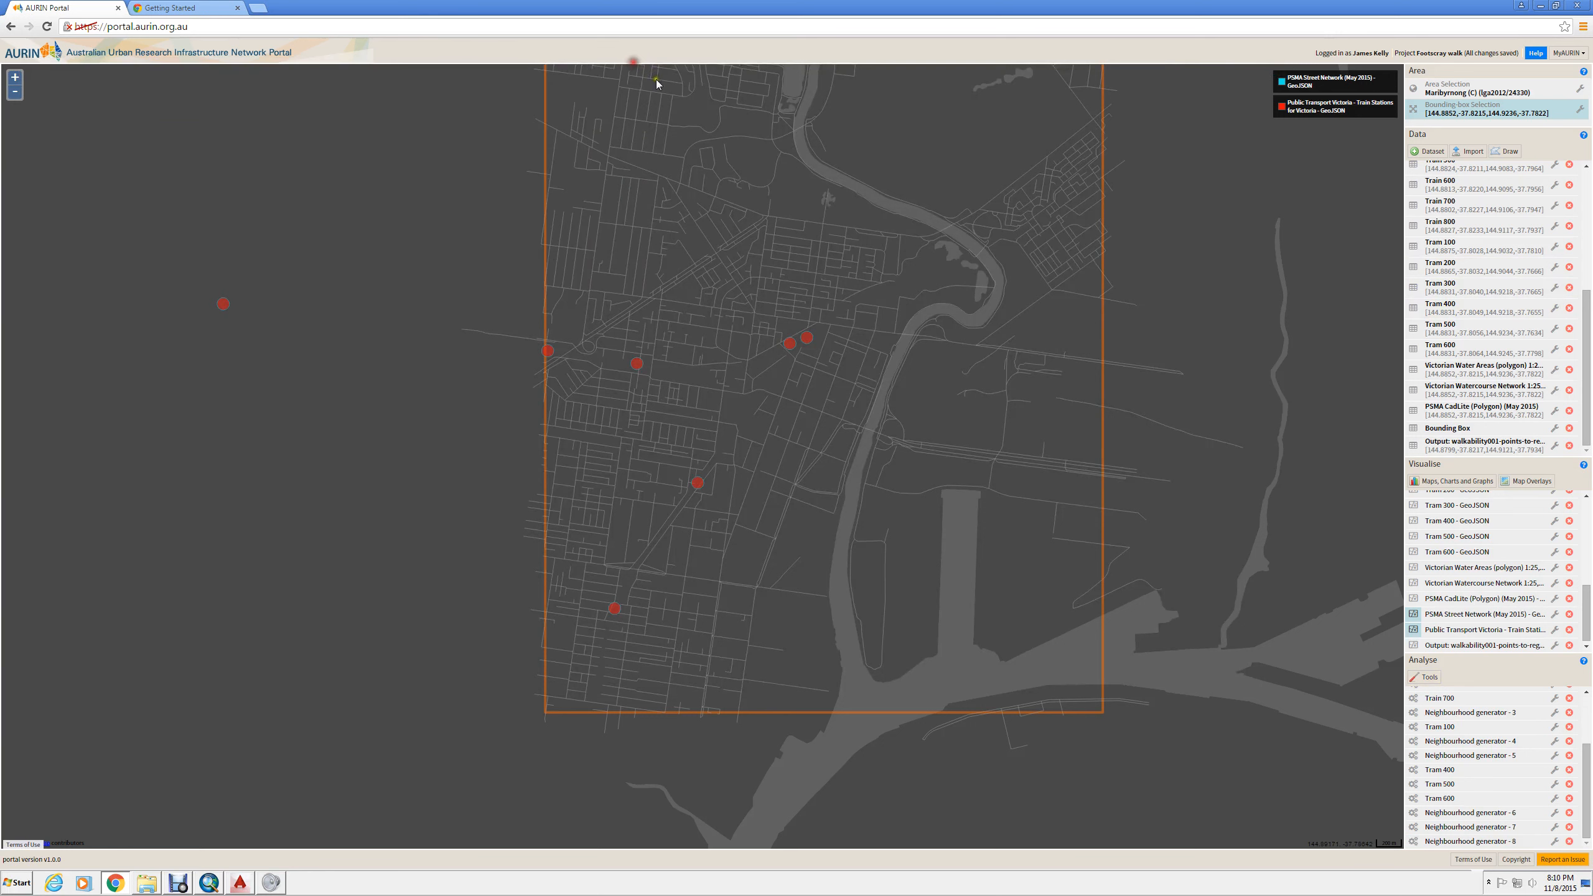
# - Show the Train 100, Train 200, Train 300 and Train 400 catchment layers on the map
pyautogui.moveTo(1579, 603); pyautogui.dragTo(1580, 539)
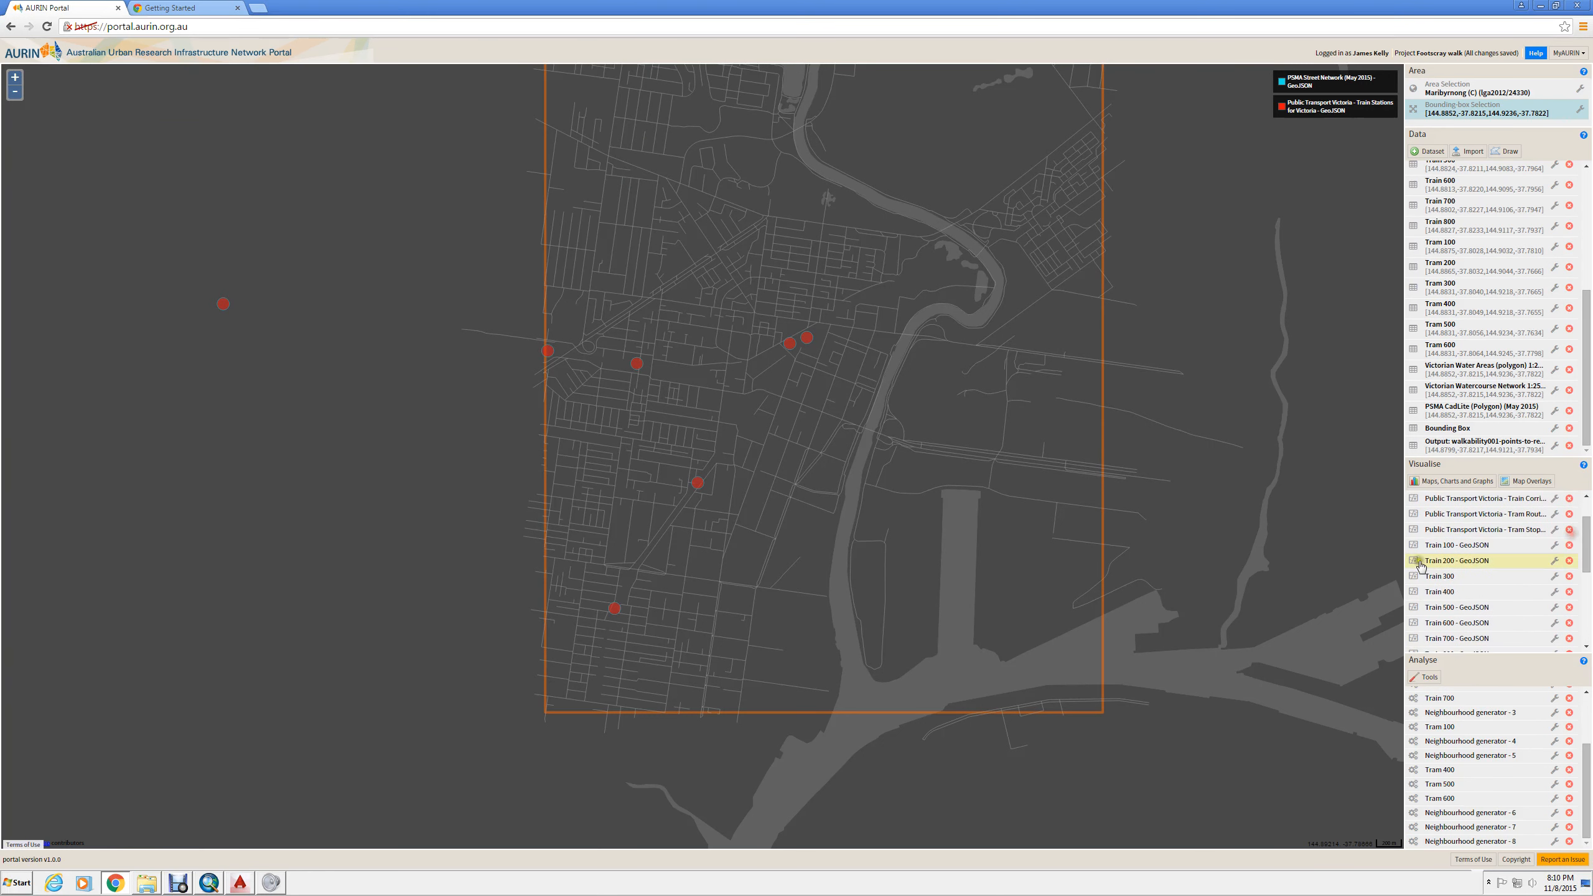
pyautogui.click(1416, 546)
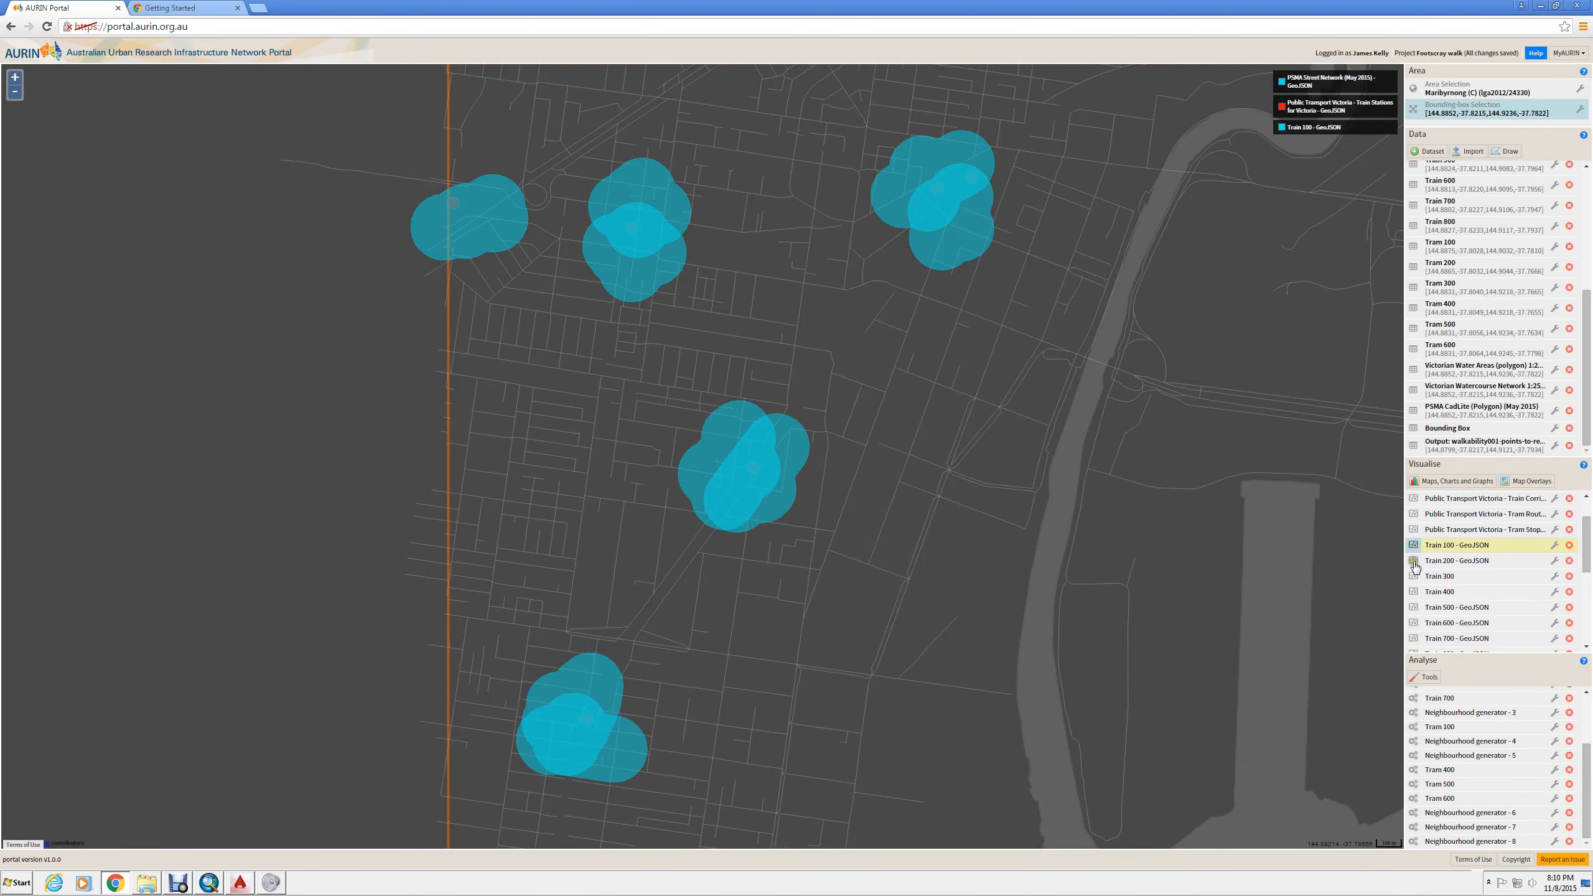
pyautogui.click(1414, 561)
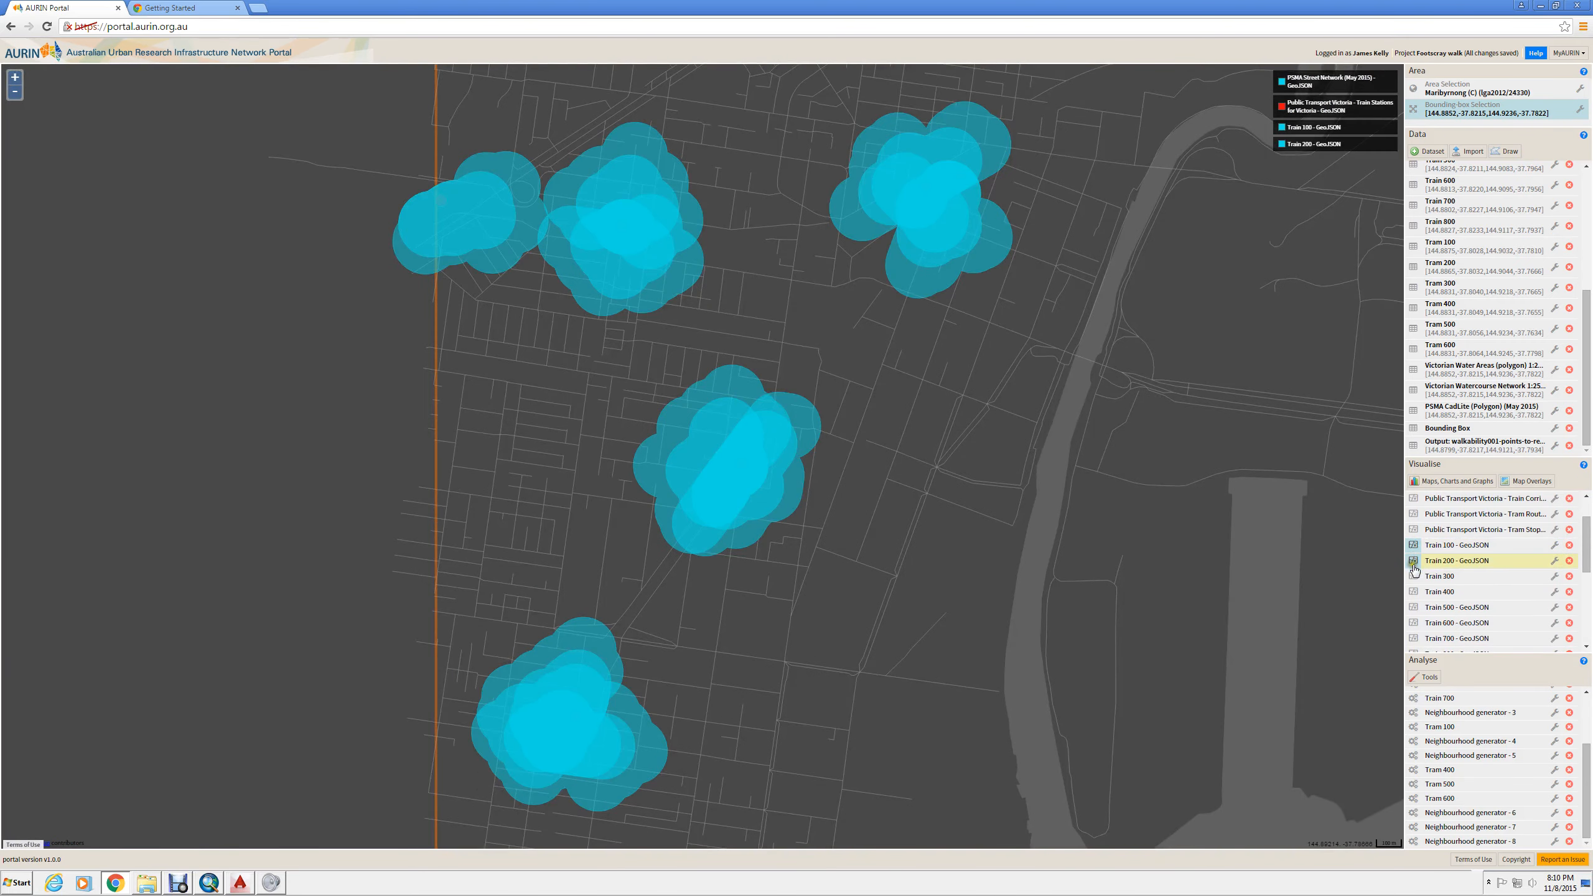
pyautogui.click(1414, 576)
pyautogui.click(1414, 592)
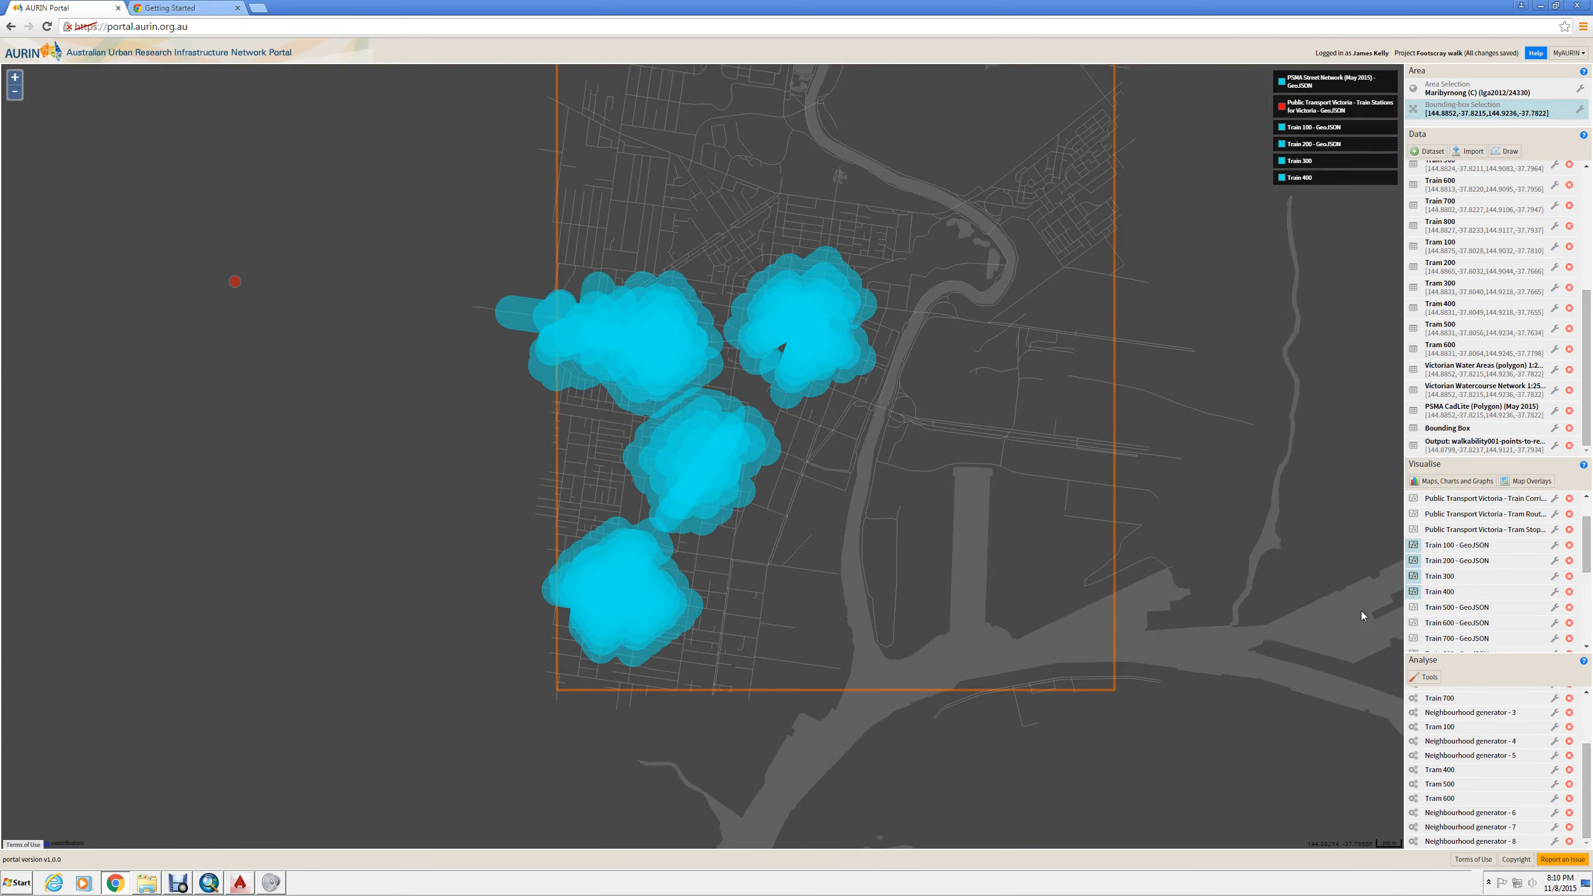
# - Hide the Train 400, 300, 200 and 100 layers again
pyautogui.click(1414, 592)
pyautogui.click(1414, 576)
pyautogui.click(1414, 561)
pyautogui.click(1414, 545)
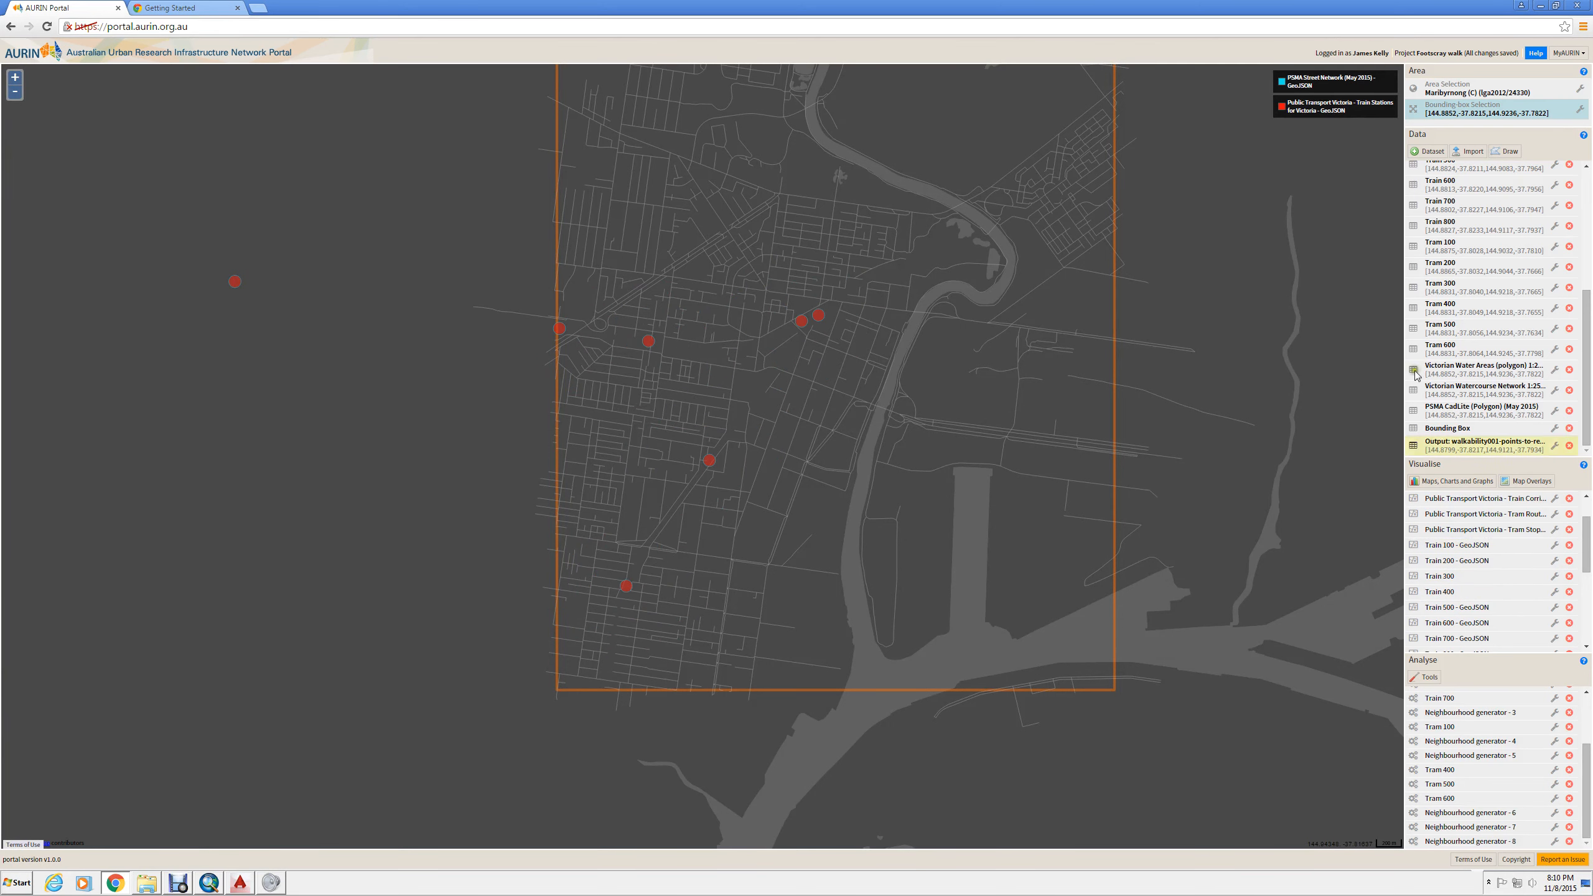
# - Open the map drawing tools
pyautogui.click(1511, 153)
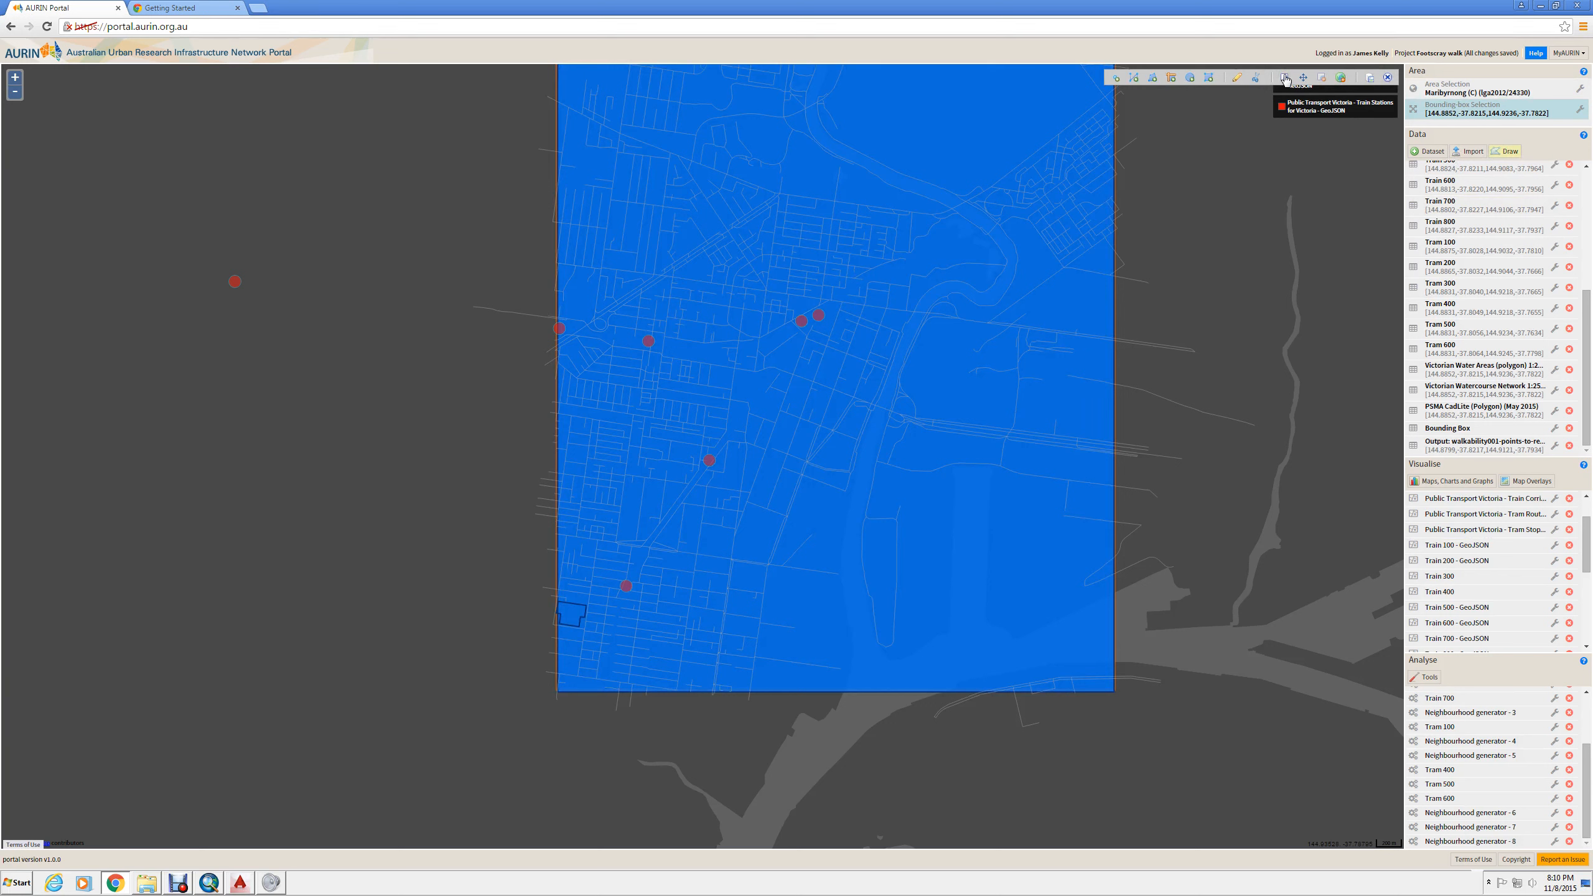
pyautogui.click(1340, 79)
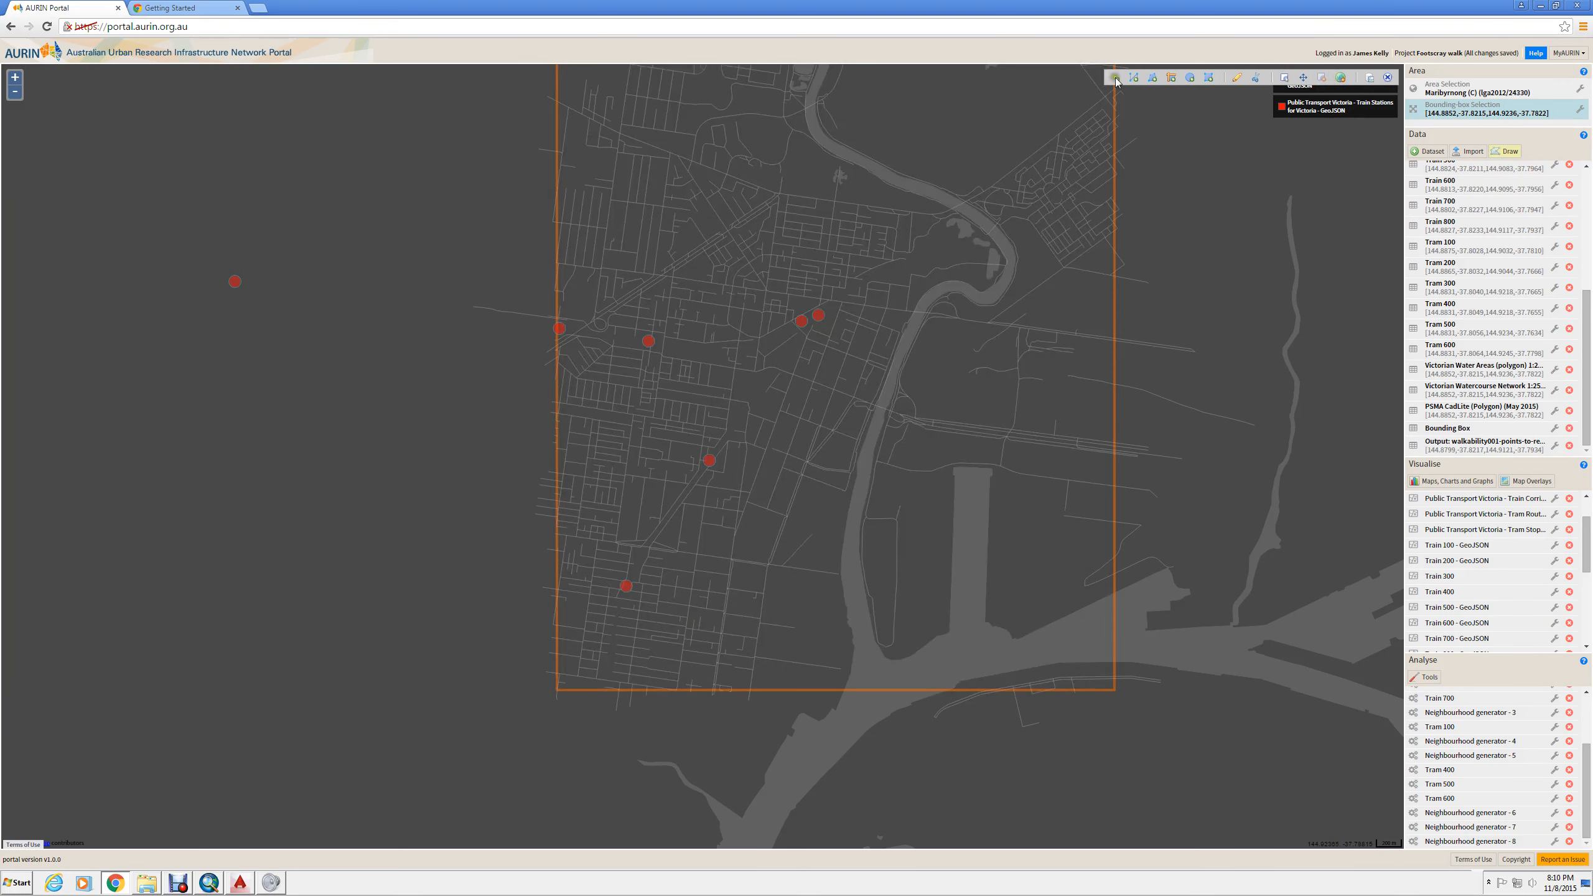
# - Change the base map to Google - Hybrid
pyautogui.click(1570, 53)
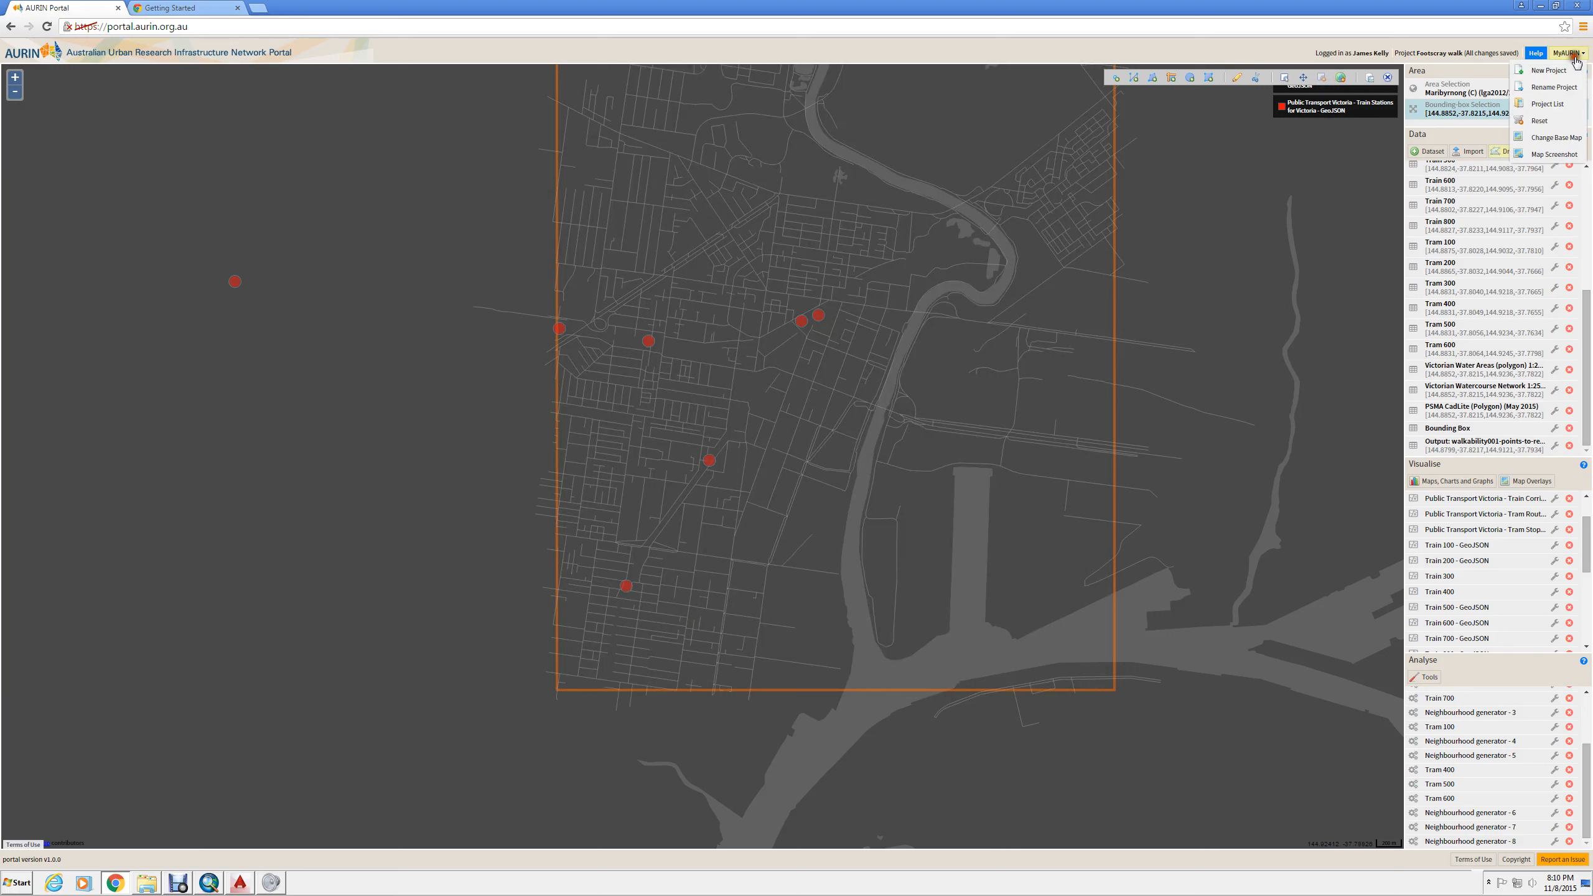
pyautogui.click(1561, 138)
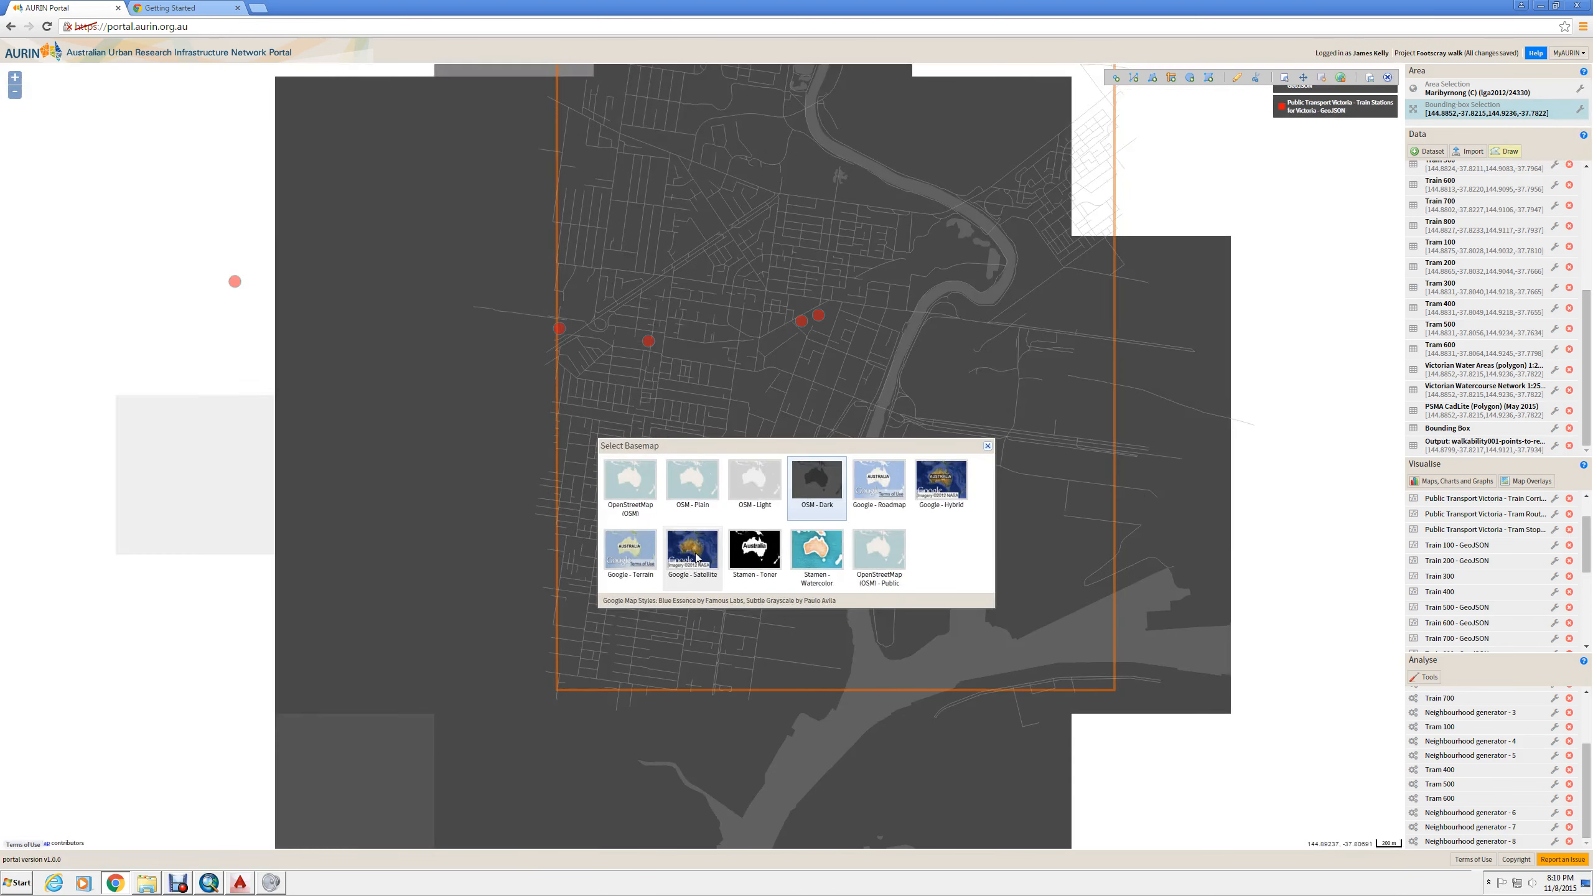
pyautogui.click(935, 481)
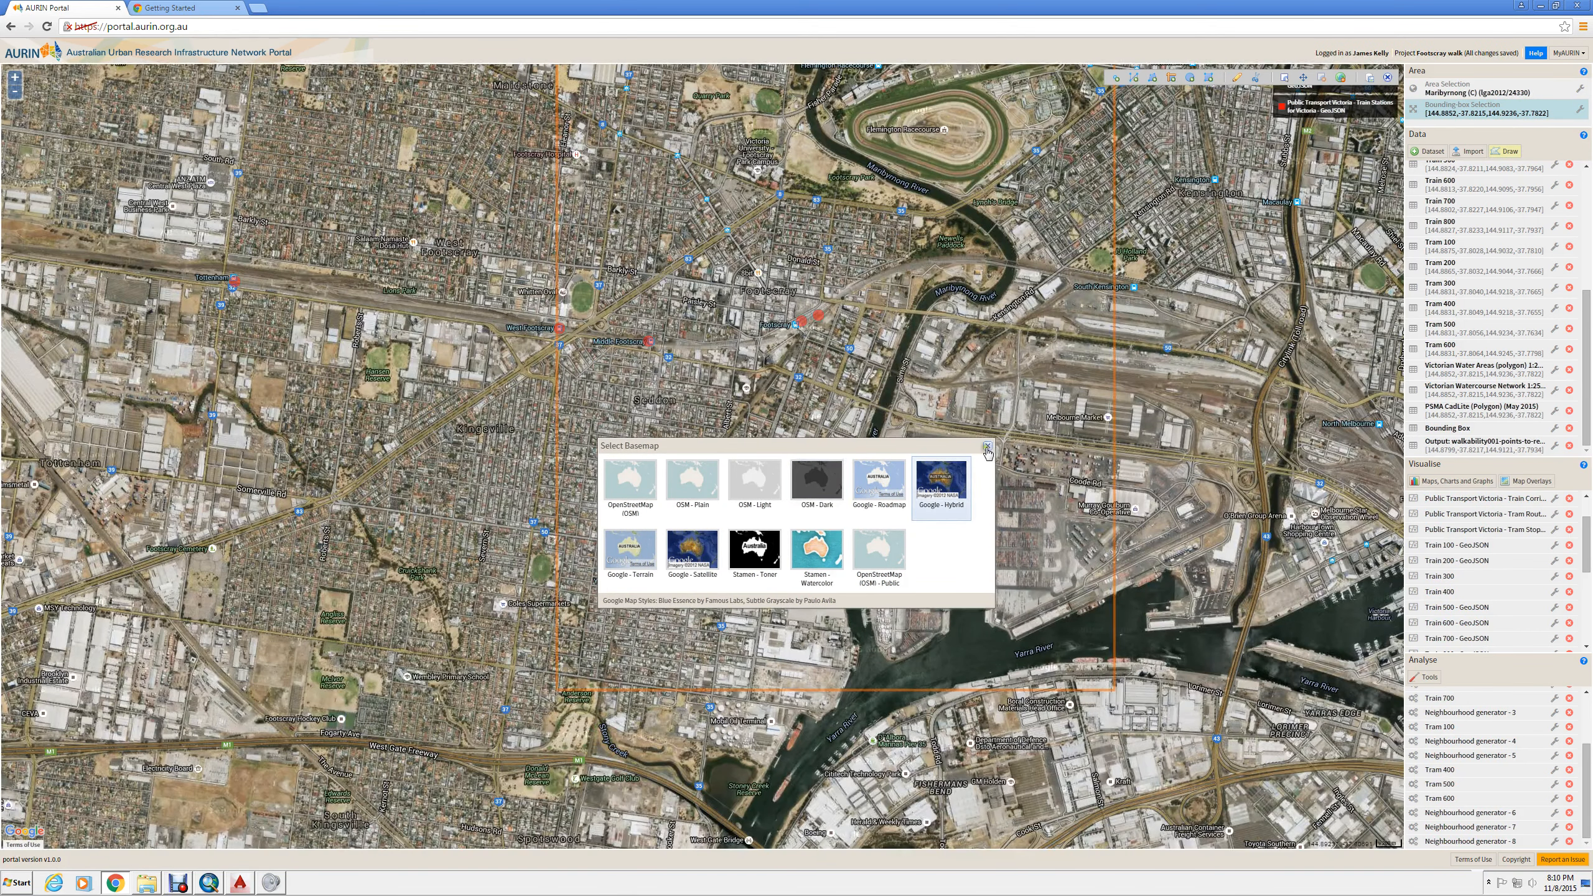
pyautogui.click(987, 447)
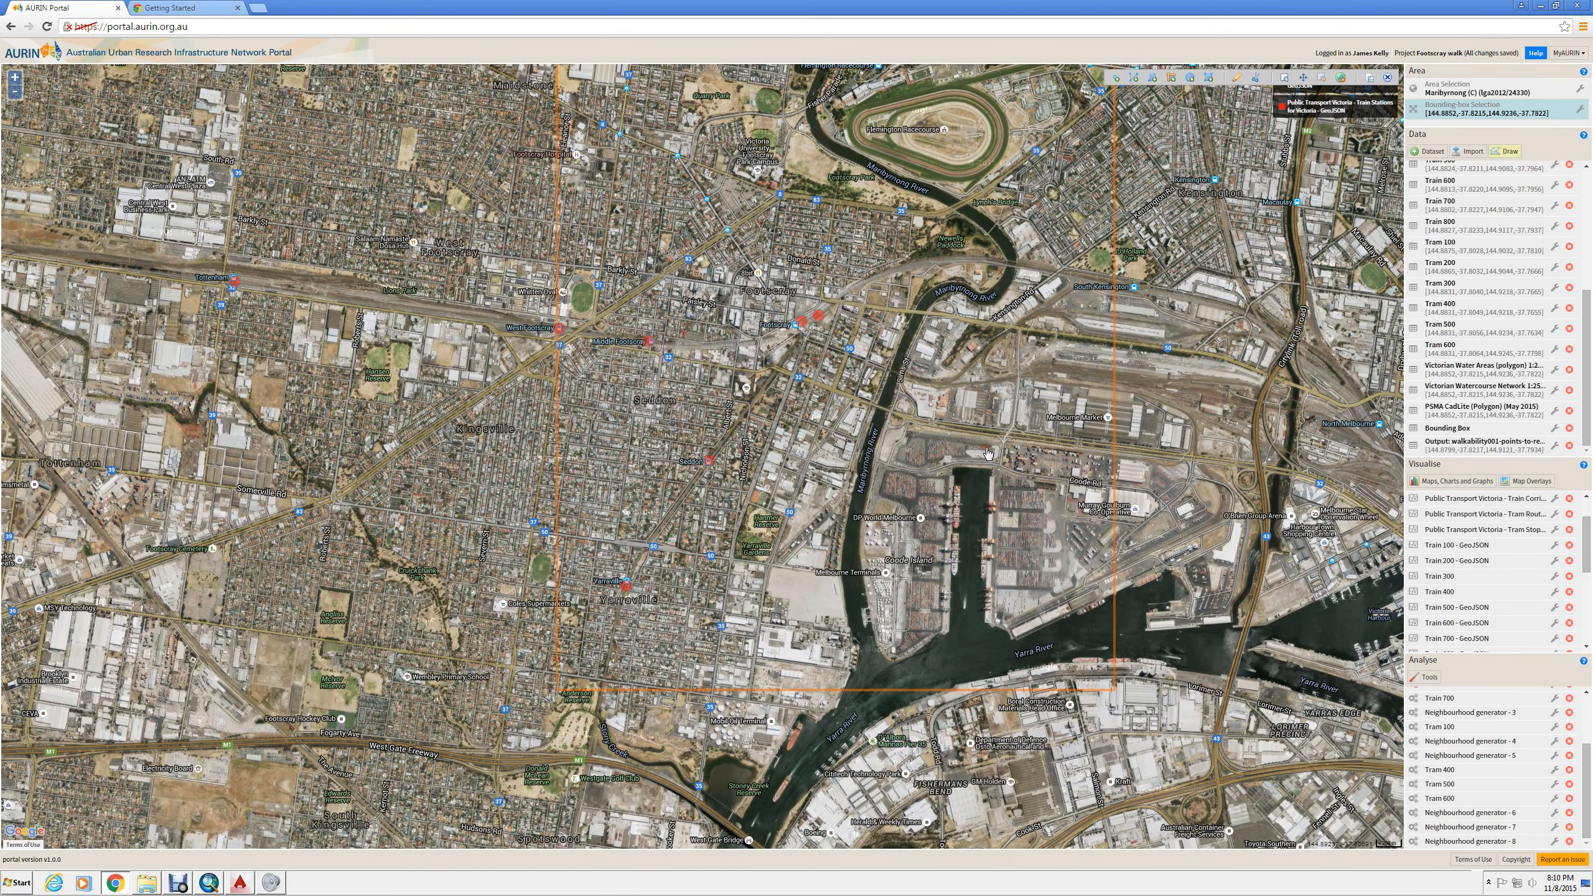
# - Change the base map to Google - Roadmap
pyautogui.click(1569, 53)
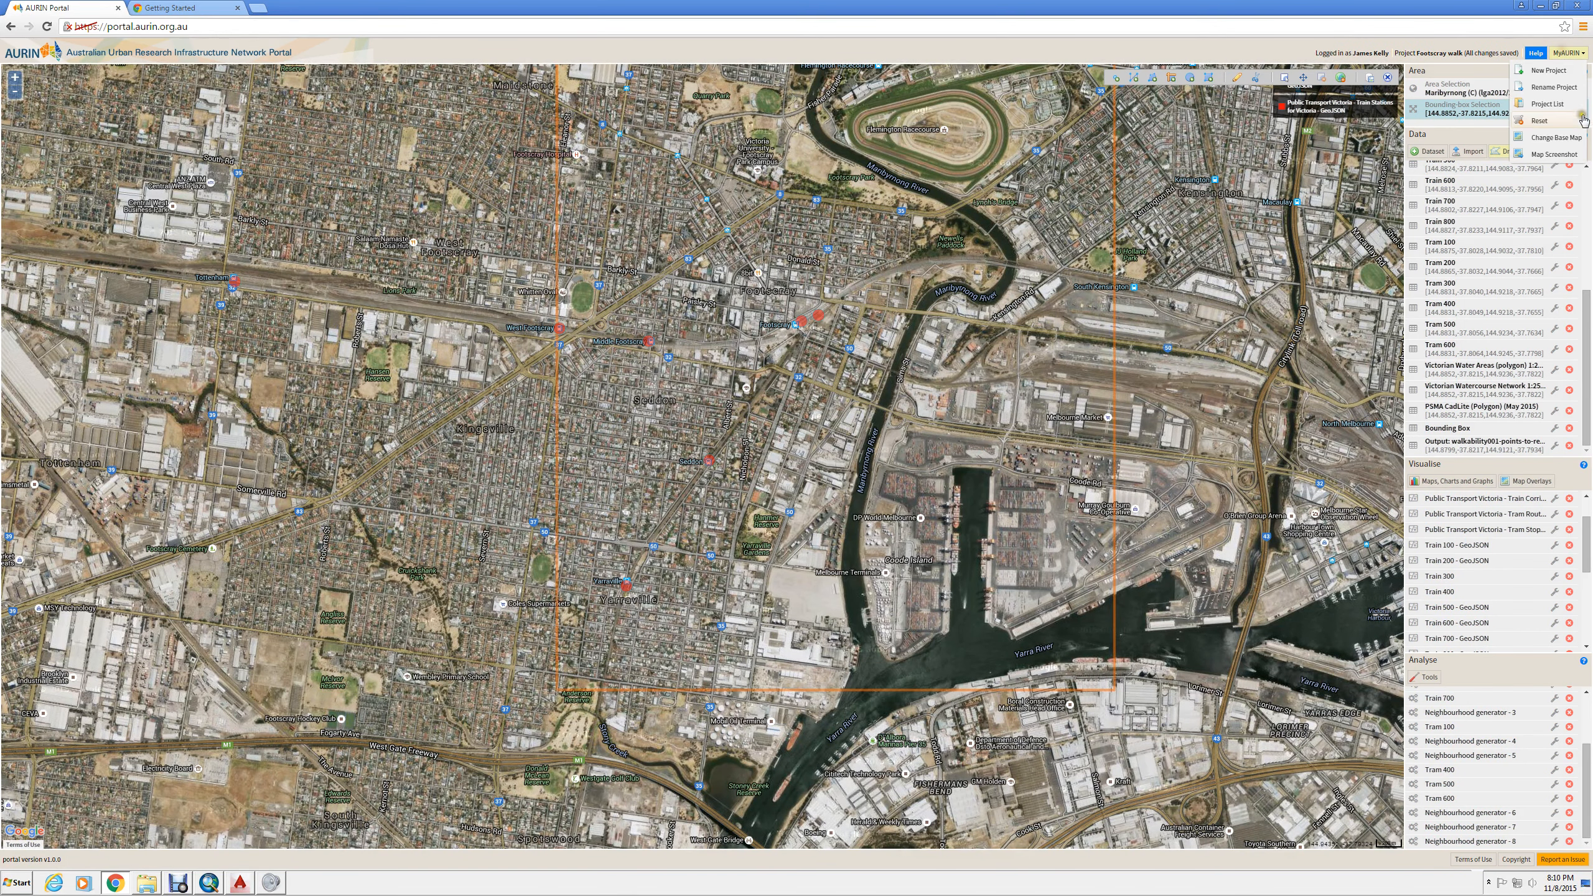
pyautogui.click(1549, 138)
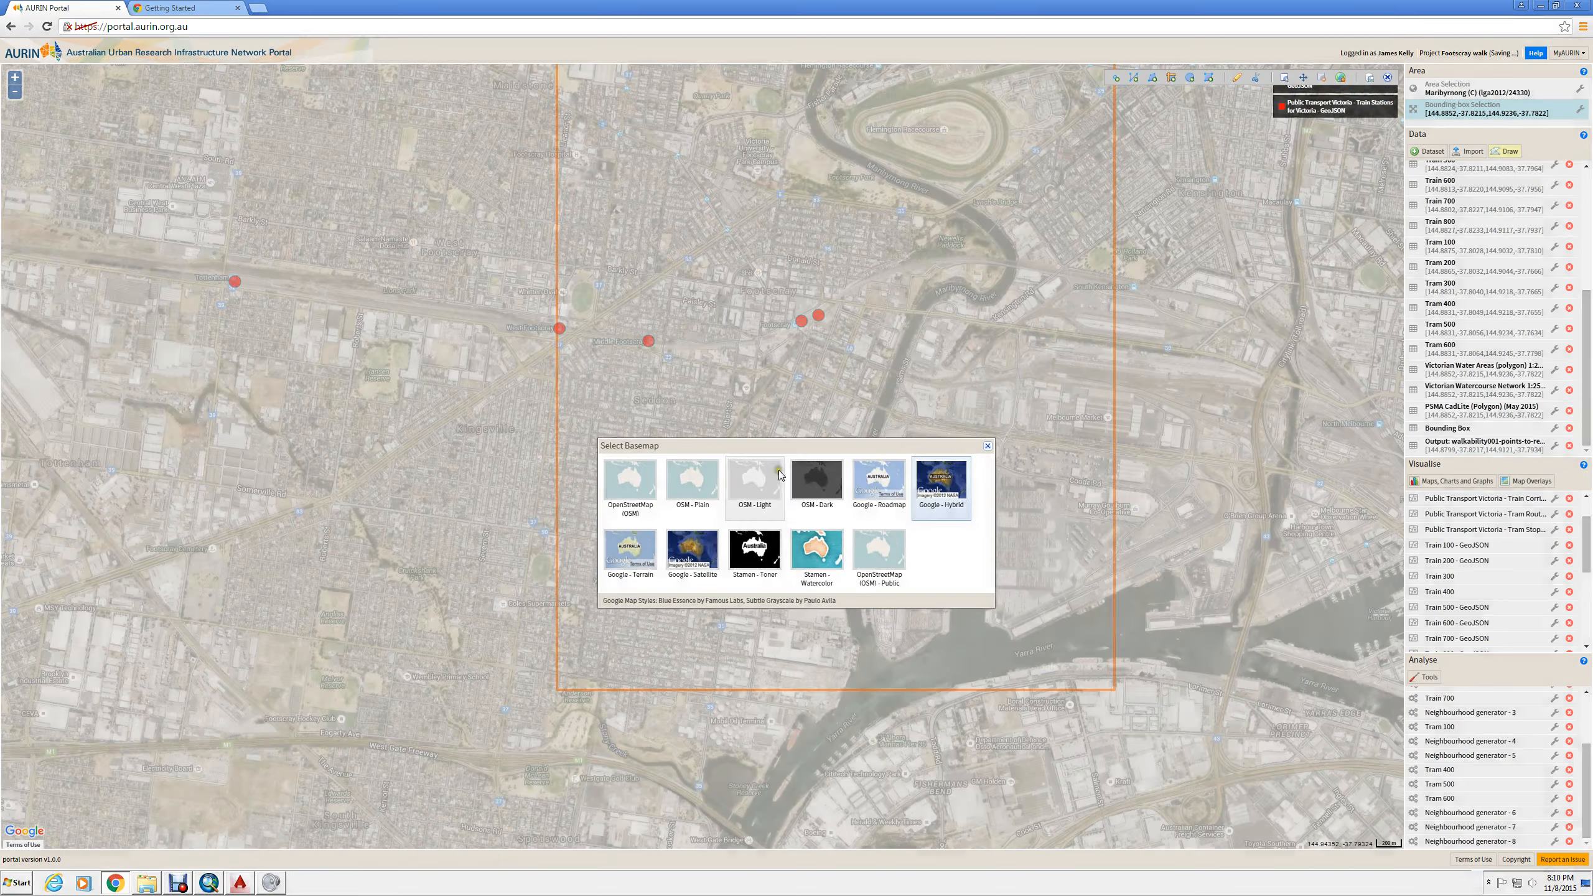
pyautogui.click(874, 477)
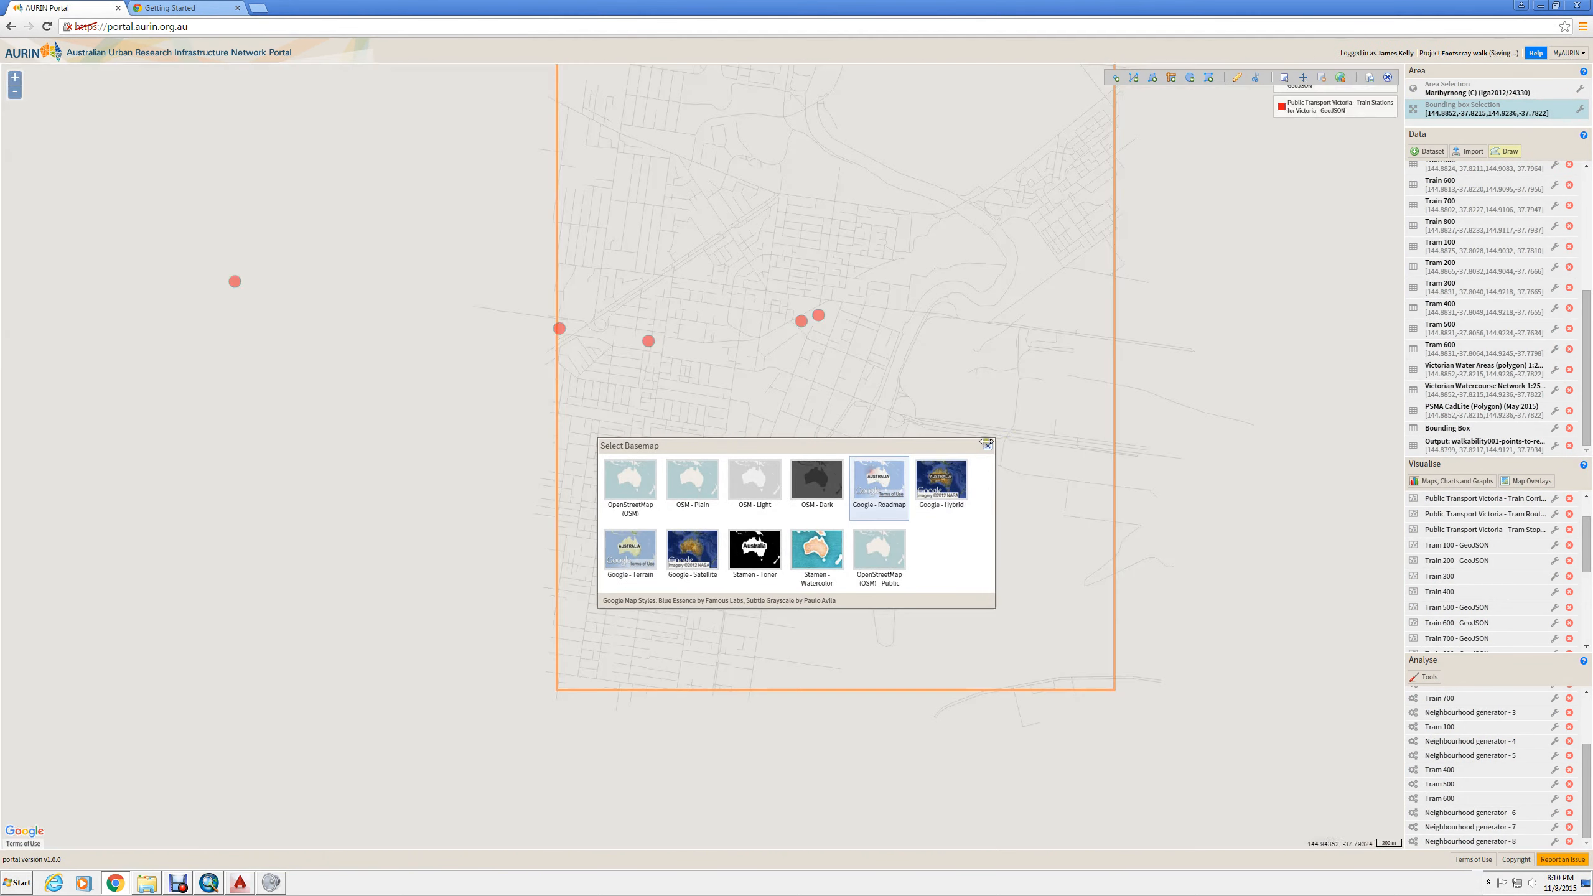
pyautogui.click(987, 446)
# - Draw three point markers for cafés along Parker Street
pyautogui.scroll(3, 755, 427)
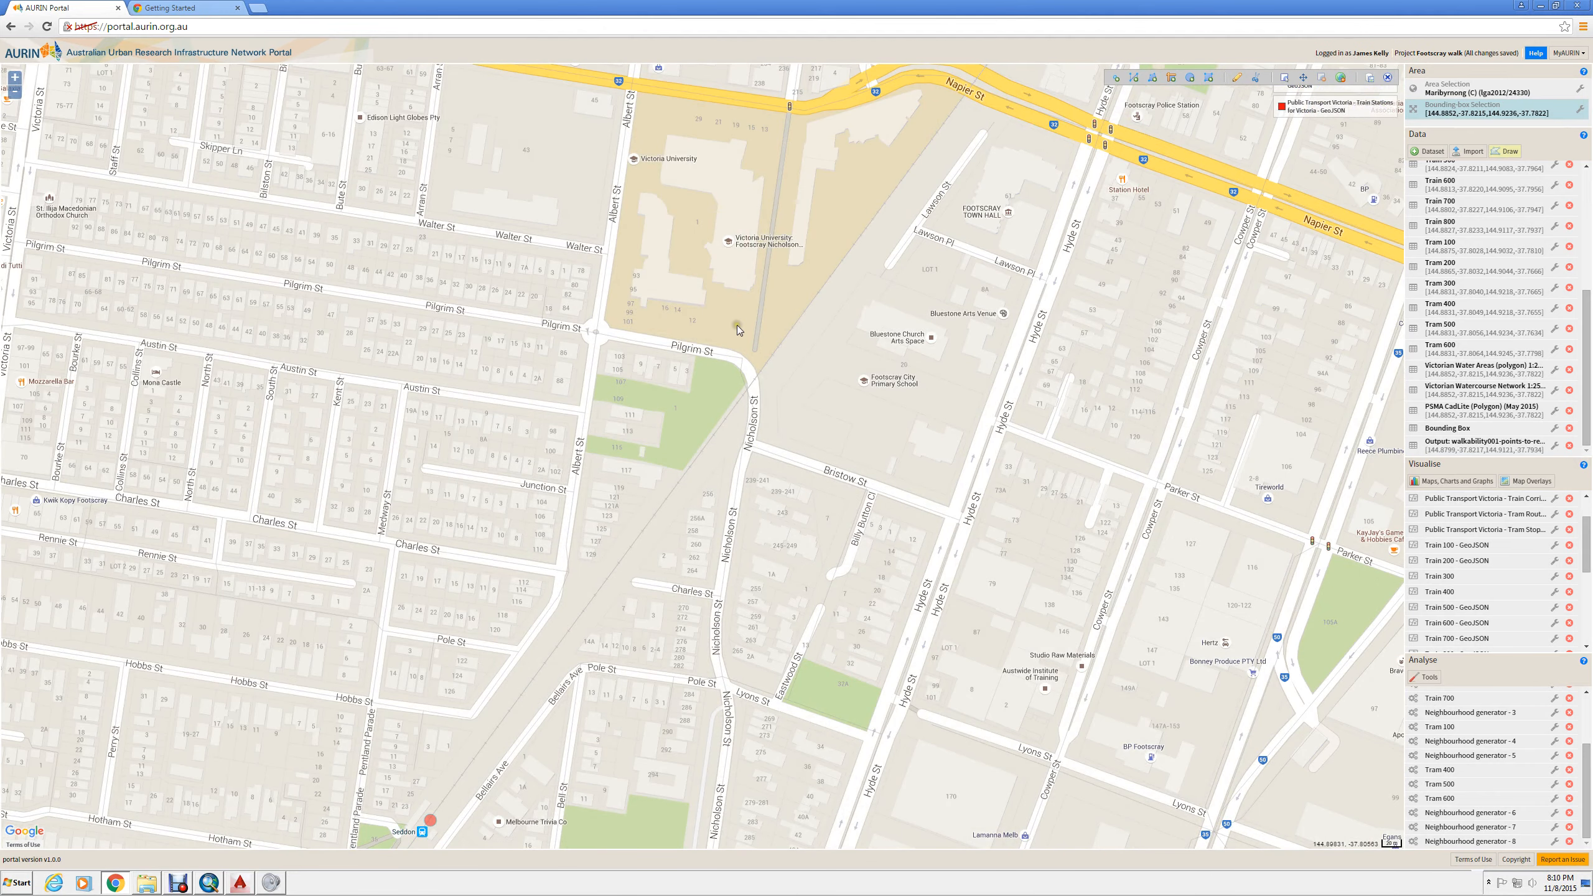
pyautogui.scroll(-2, 715, 439)
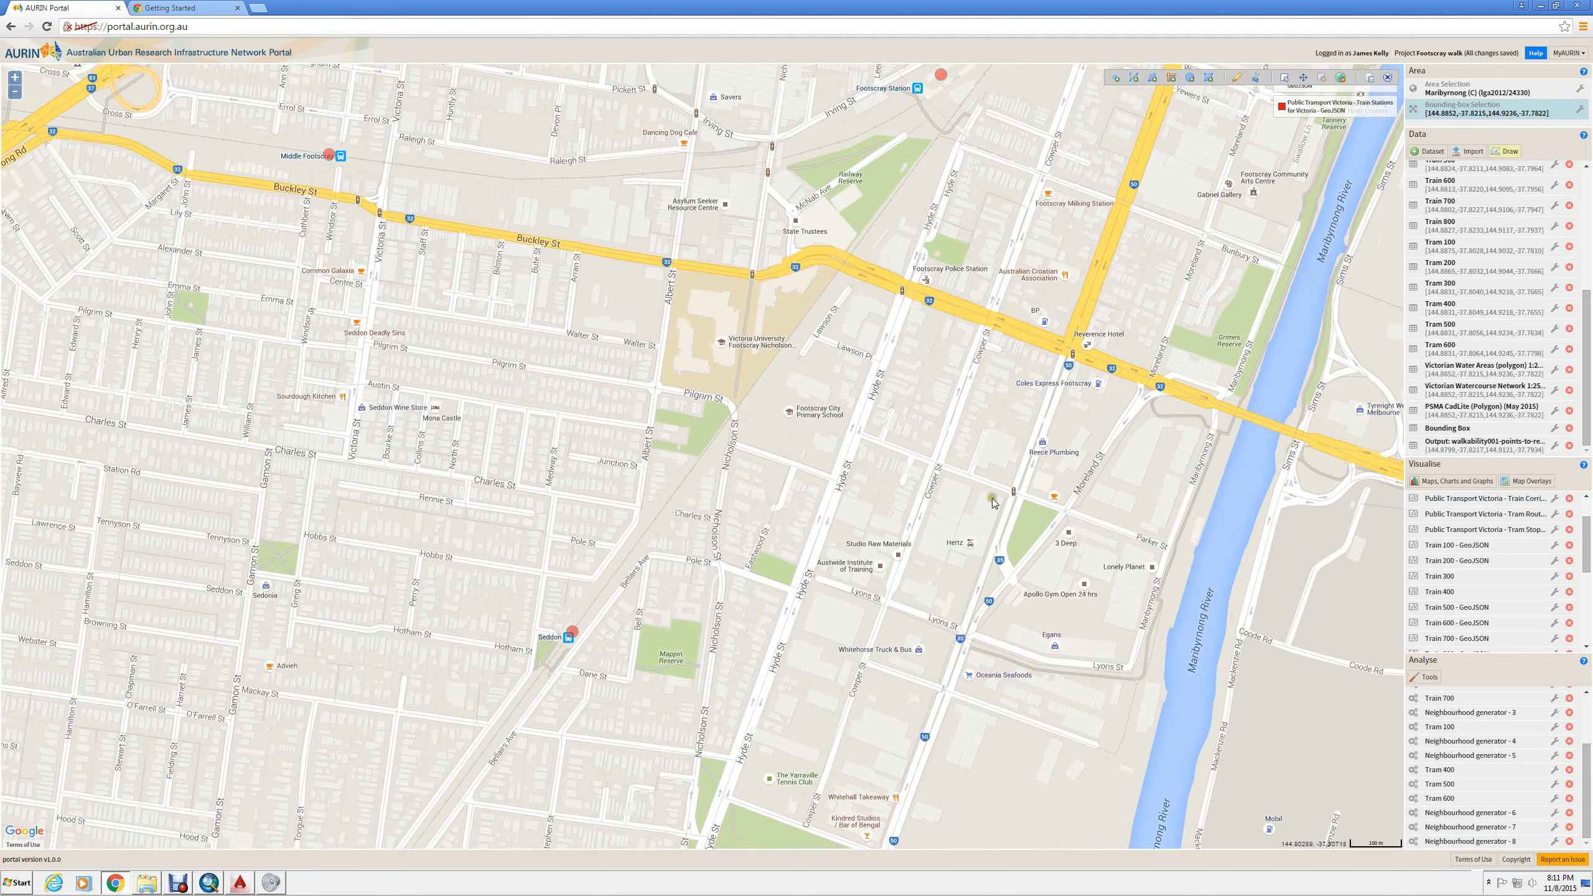
pyautogui.scroll(1, 1058, 504)
pyautogui.scroll(1, 1059, 504)
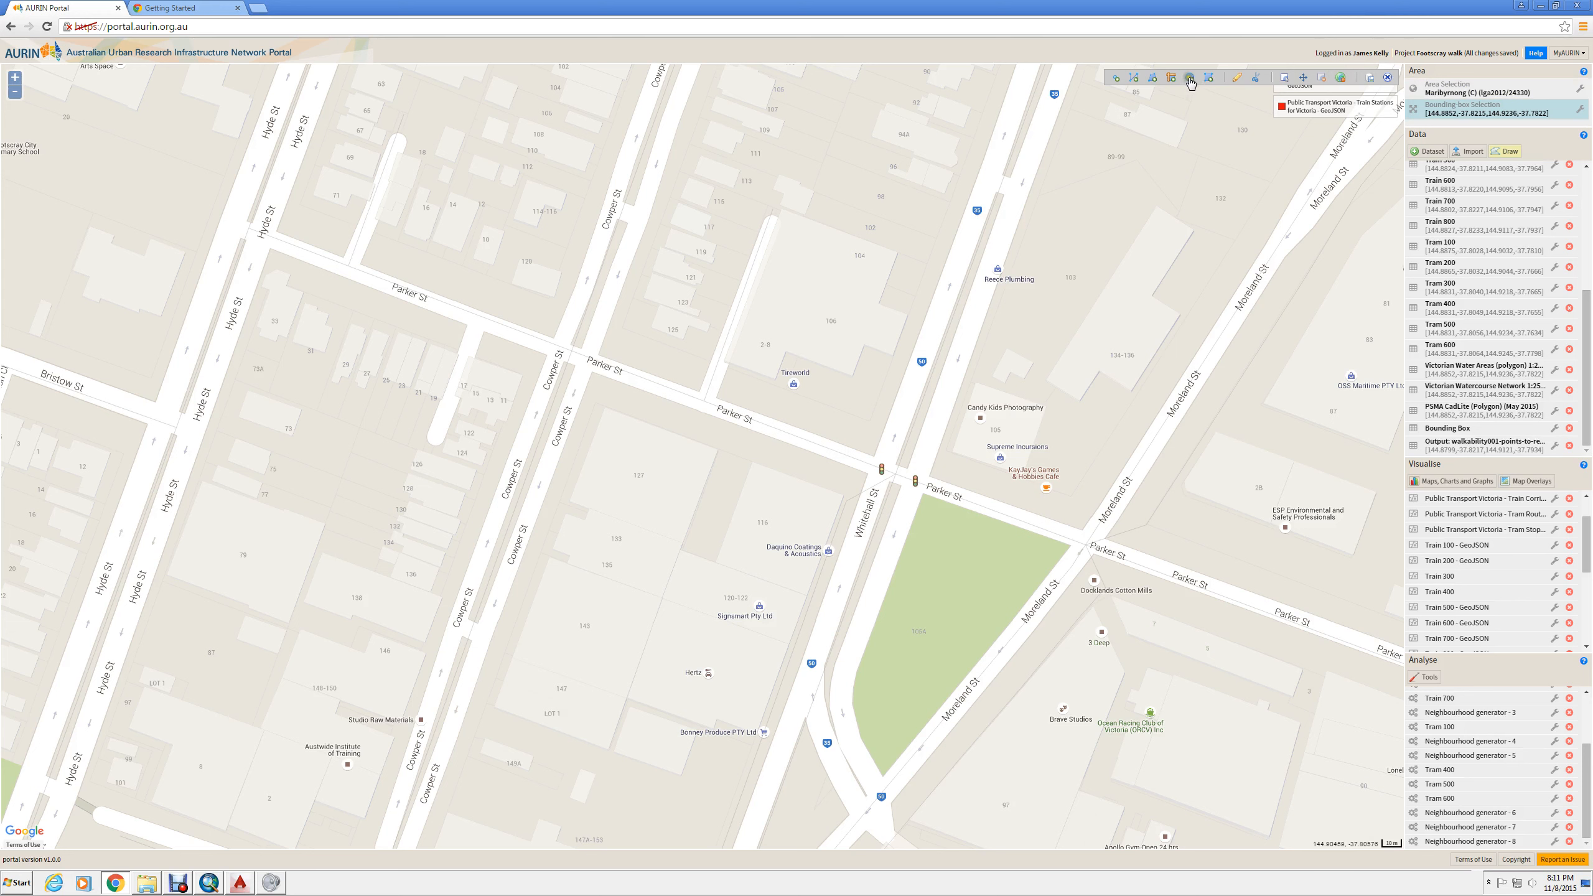
pyautogui.click(1116, 79)
pyautogui.click(1046, 489)
pyautogui.click(286, 290)
pyautogui.click(535, 286)
# - Save the drawn points as a dataset named cafes and close the drawing tools
pyautogui.click(1370, 79)
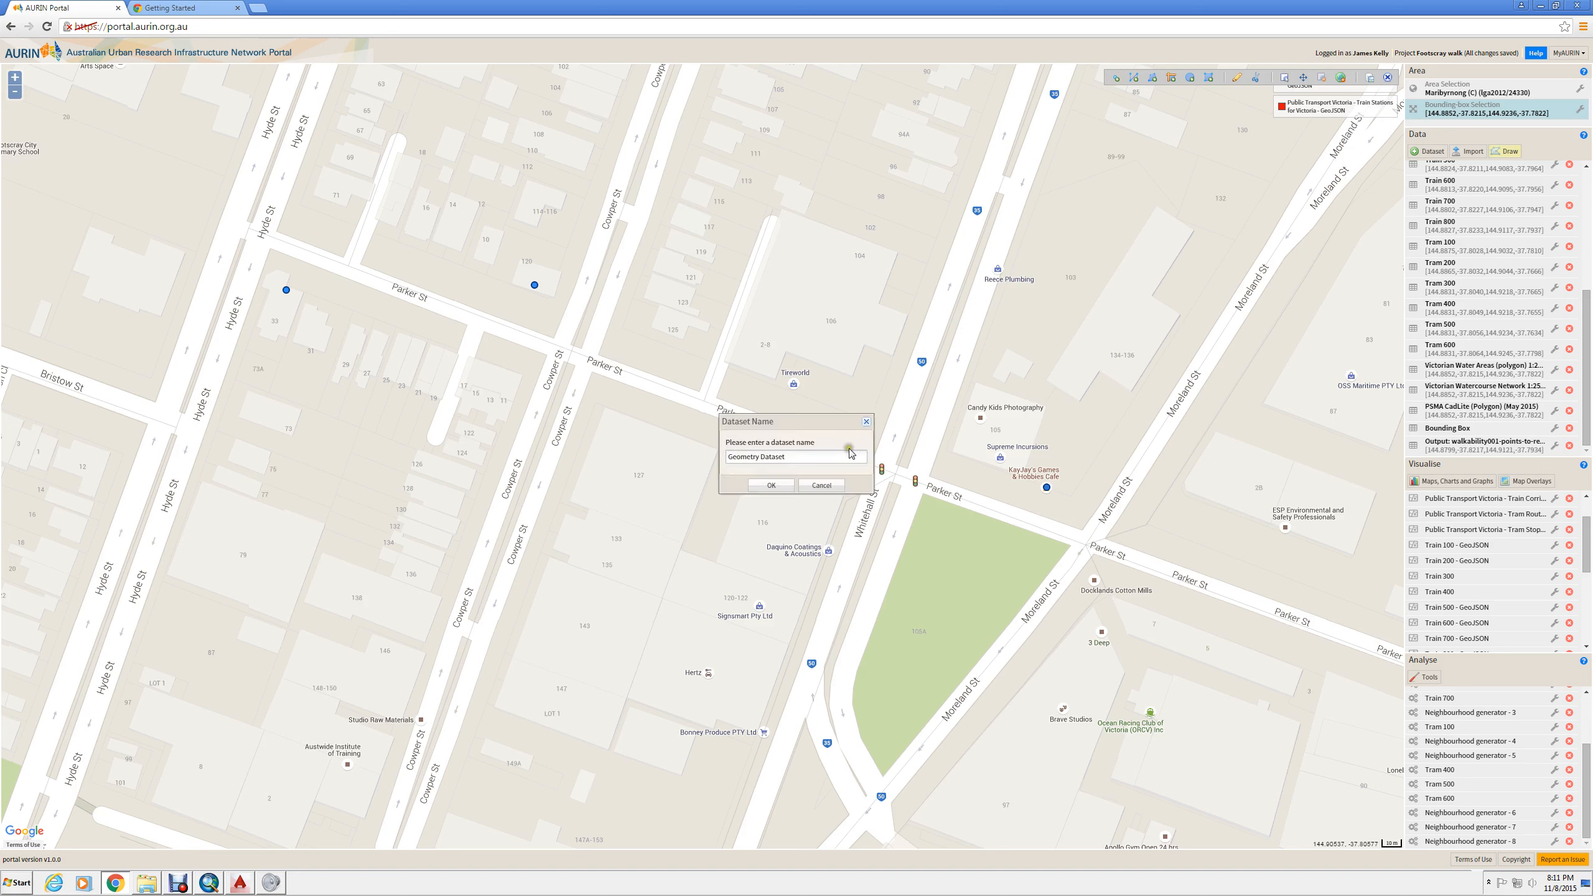
pyautogui.moveTo(841, 454); pyautogui.dragTo(685, 445)
pyautogui.write('cafes')
pyautogui.click(777, 485)
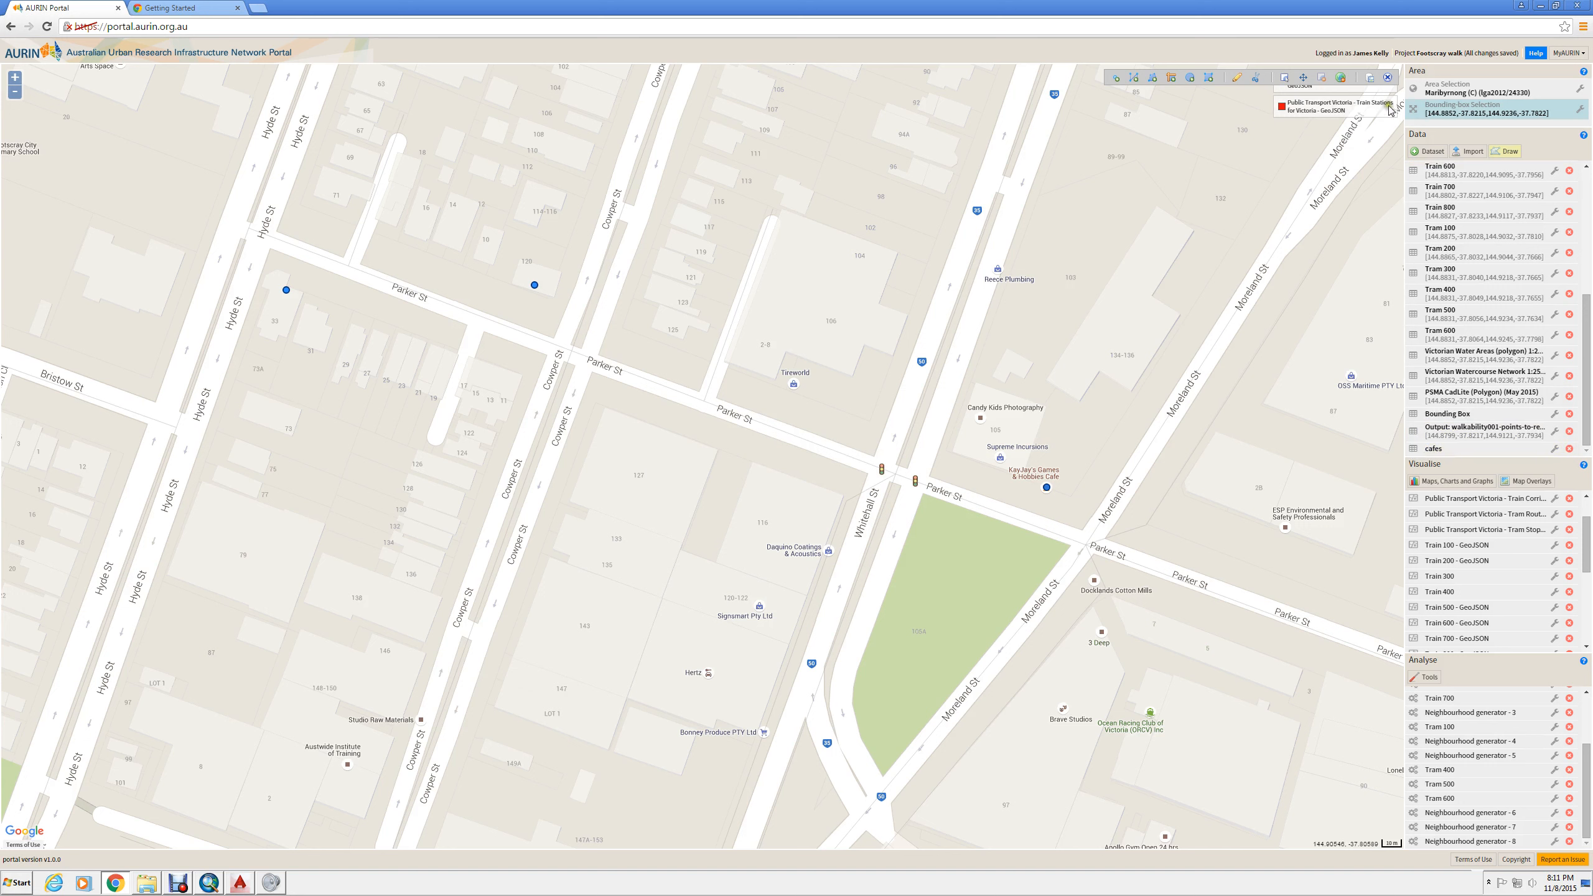
pyautogui.click(1387, 79)
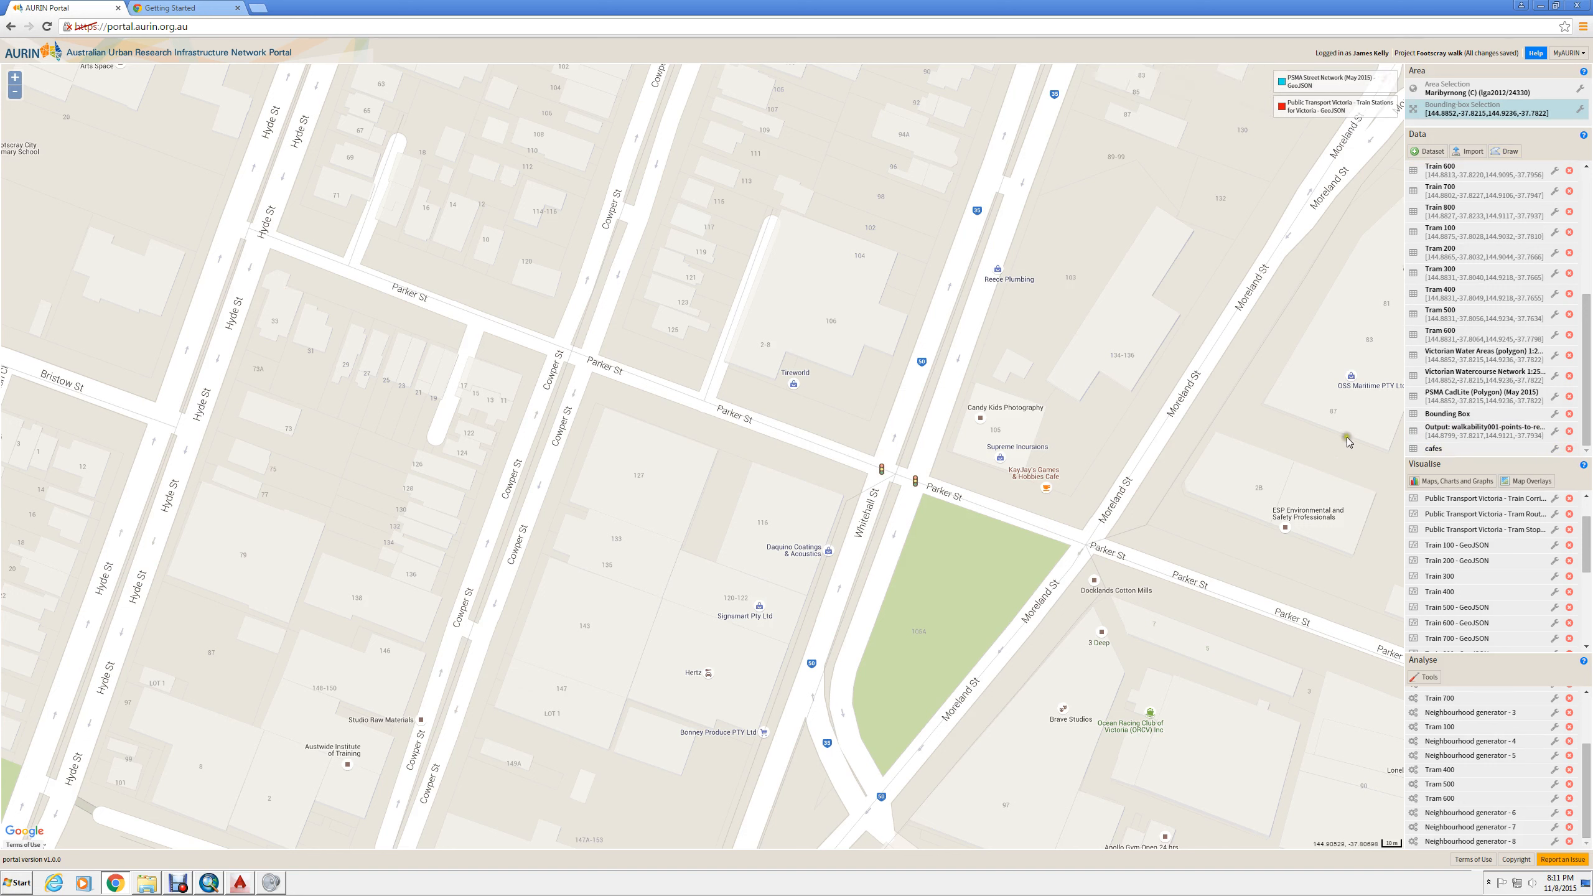
# - Display the cafes dataset on the map
pyautogui.click(1555, 449)
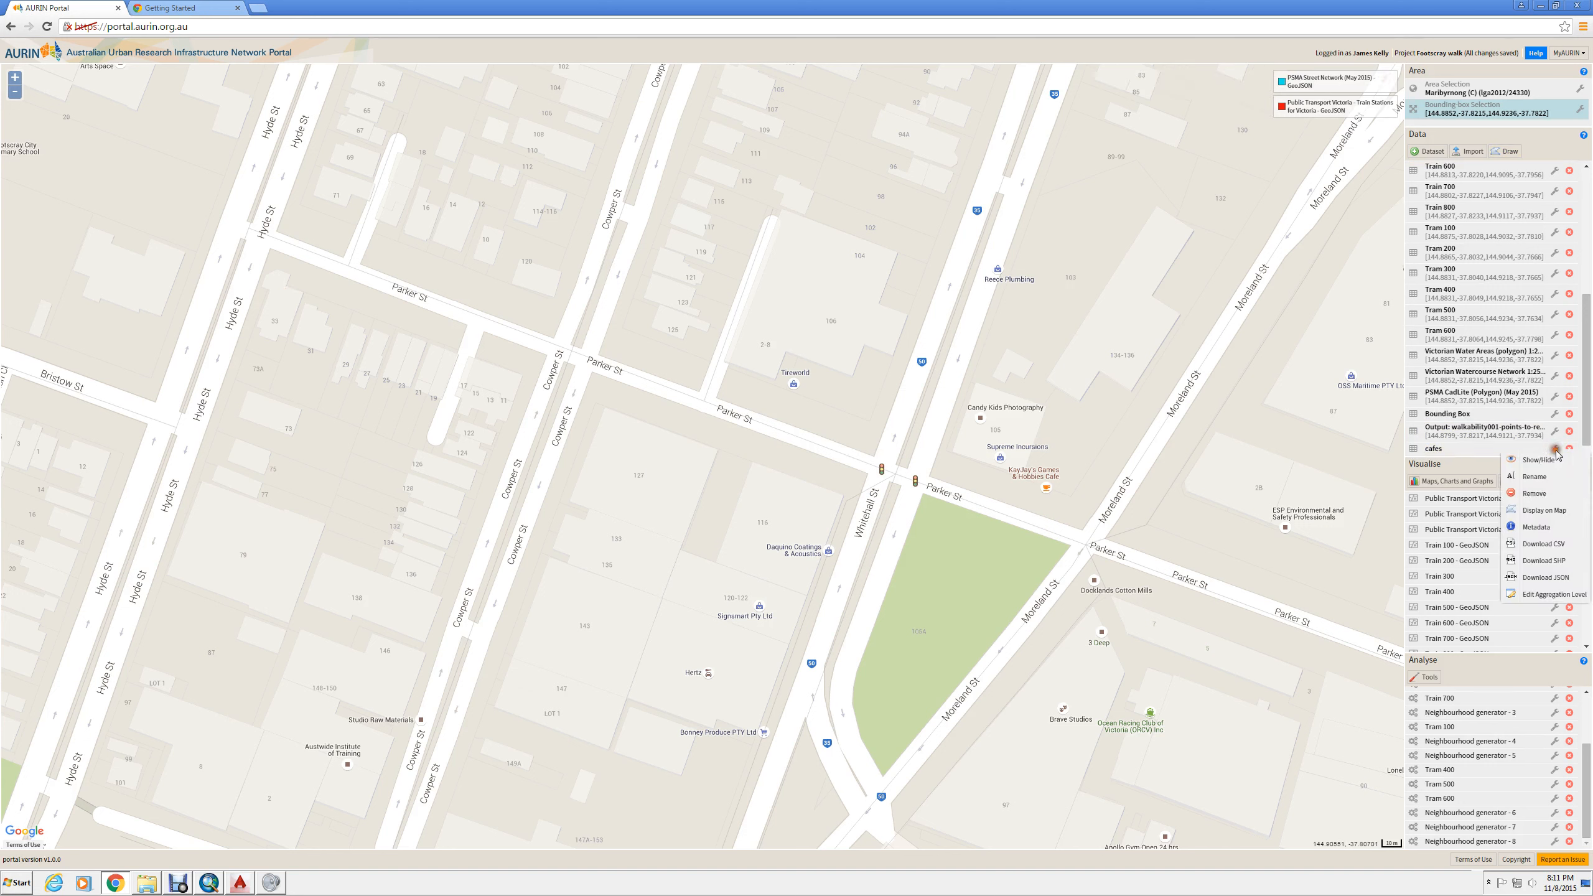
pyautogui.click(1562, 510)
pyautogui.click(289, 355)
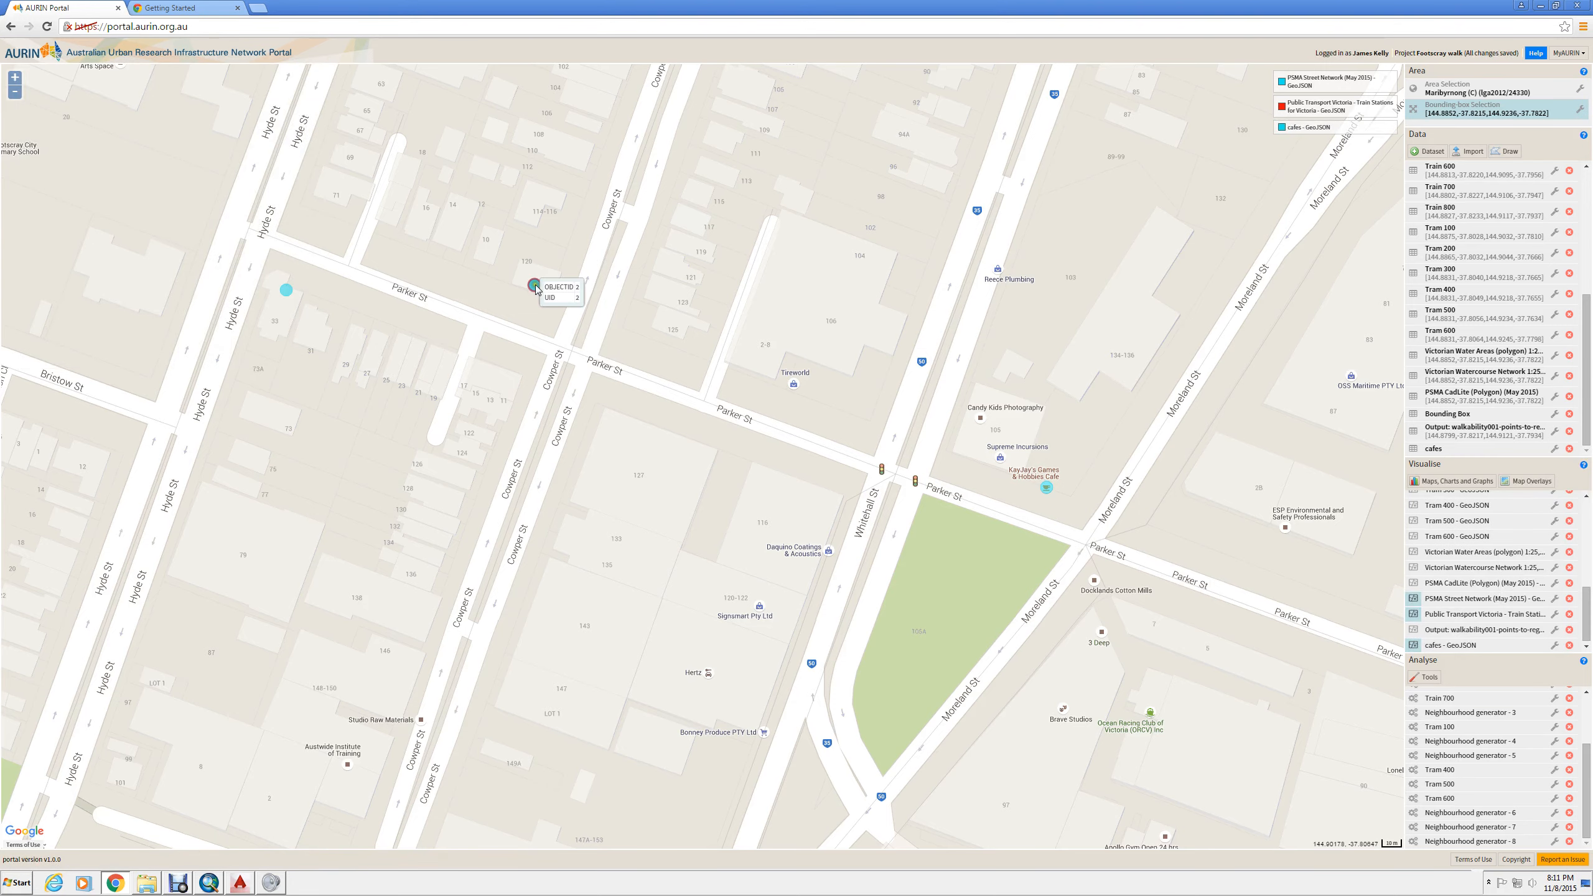
# - Open the Walkability Neighbourhood generator with PSMA Street Network (May 2015) as road network and cafes as points
pyautogui.click(1433, 677)
pyautogui.click(53, 215)
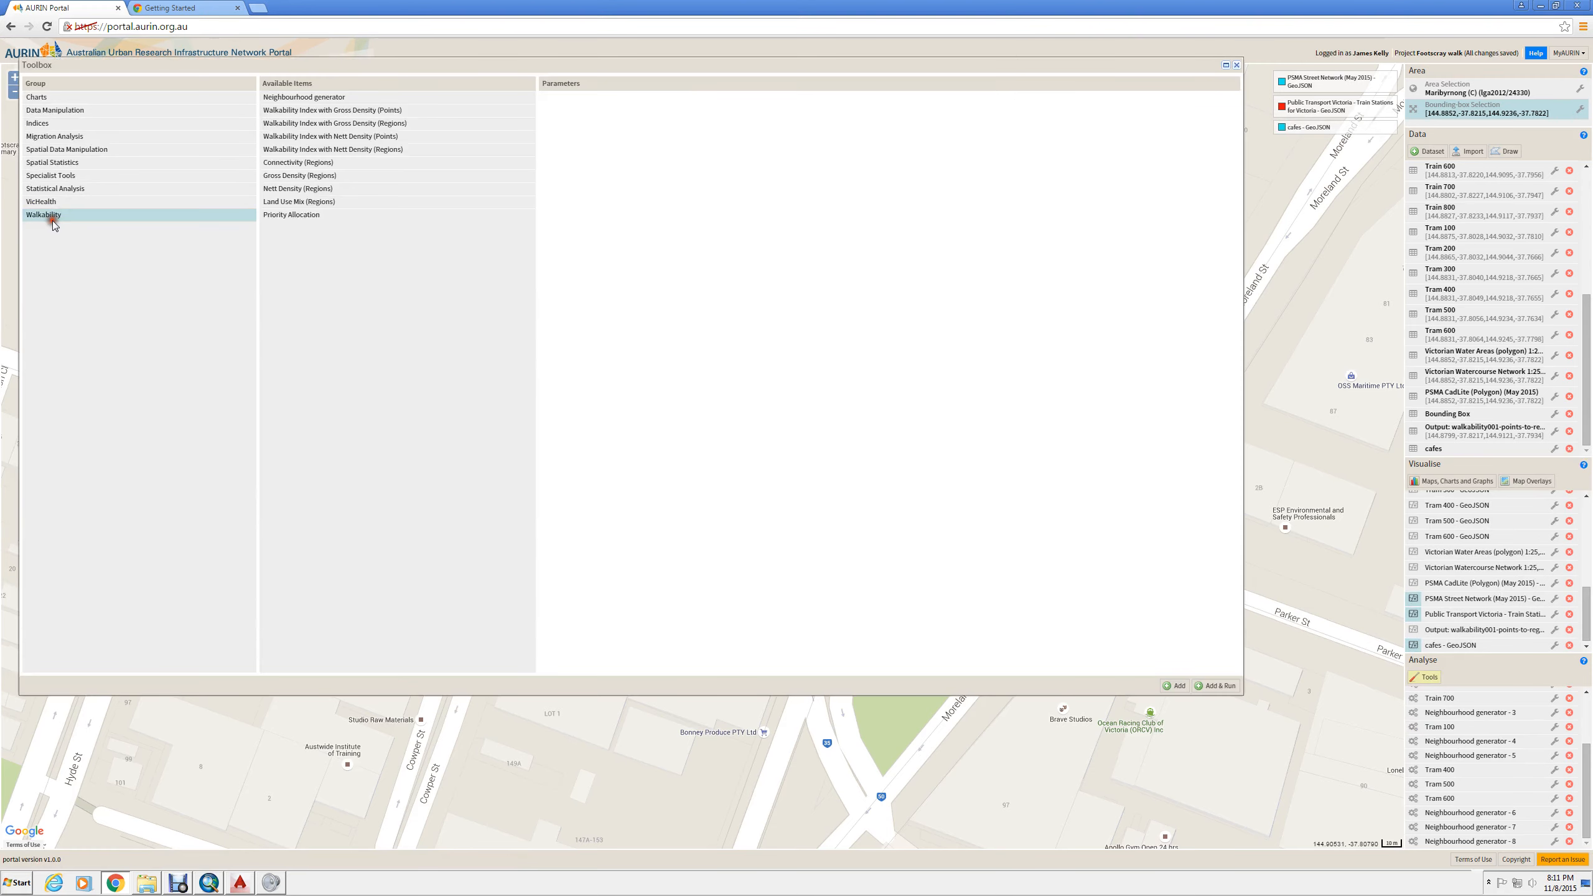
pyautogui.click(332, 98)
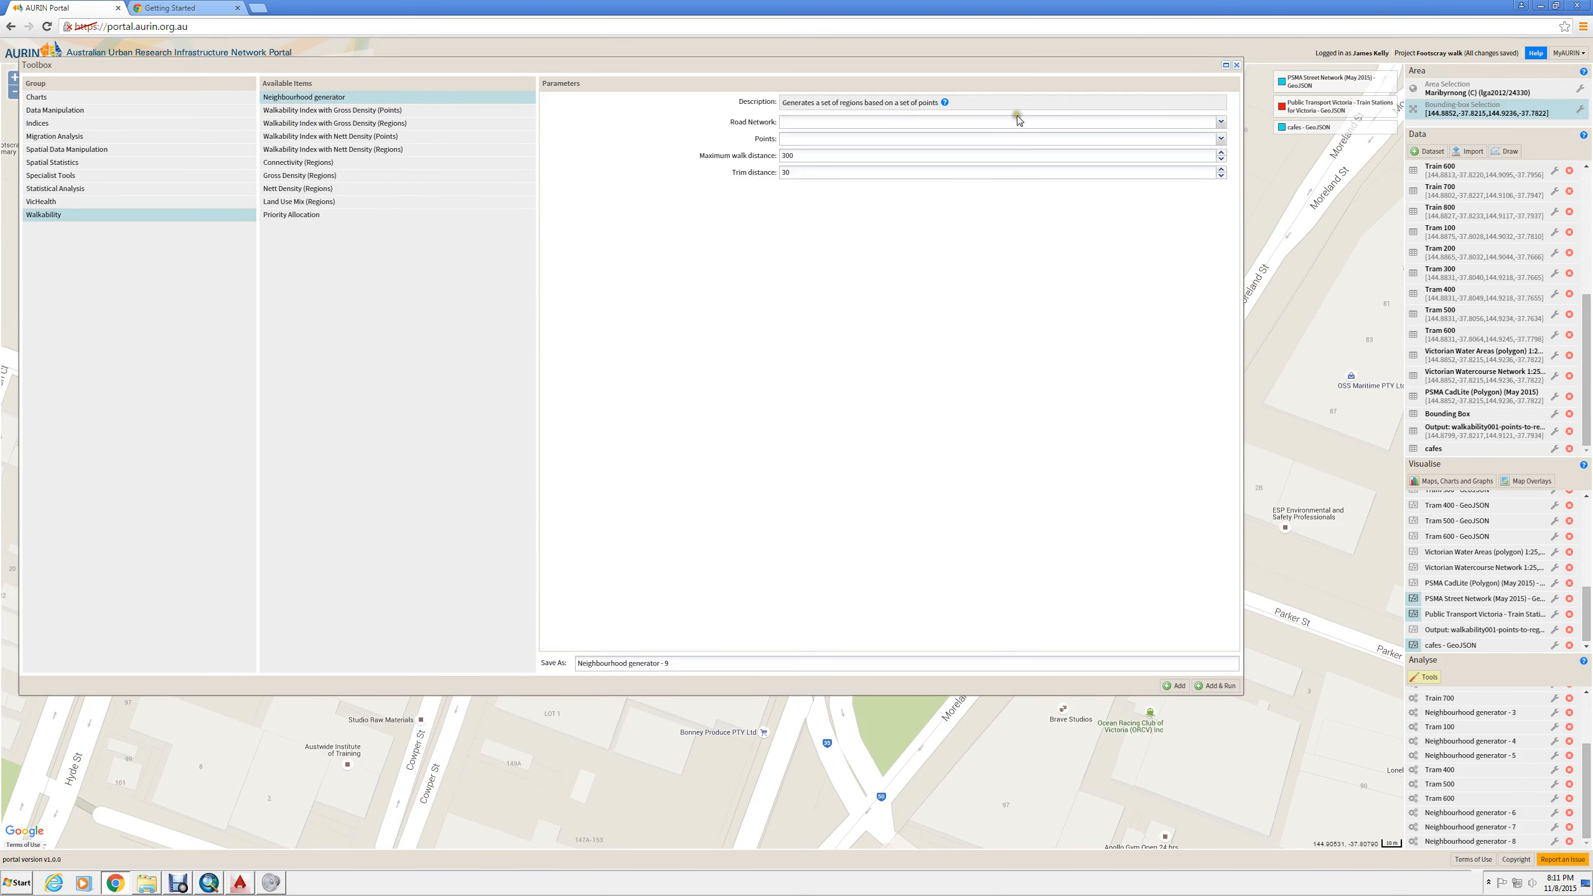
pyautogui.click(1015, 124)
pyautogui.click(823, 136)
pyautogui.click(843, 140)
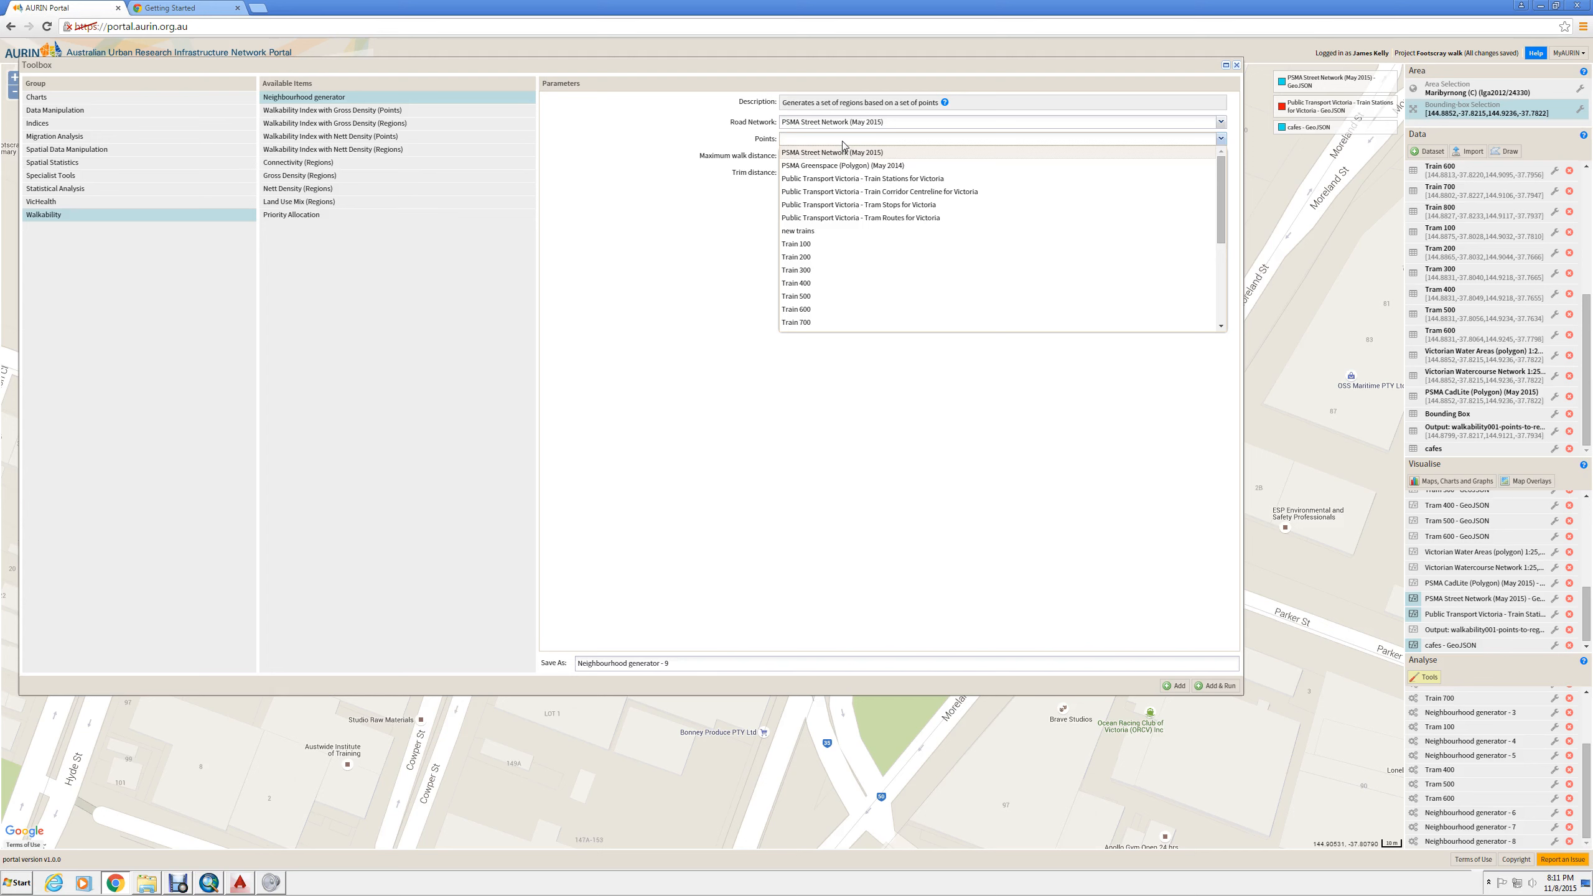
pyautogui.scroll(-1, 1219, 187)
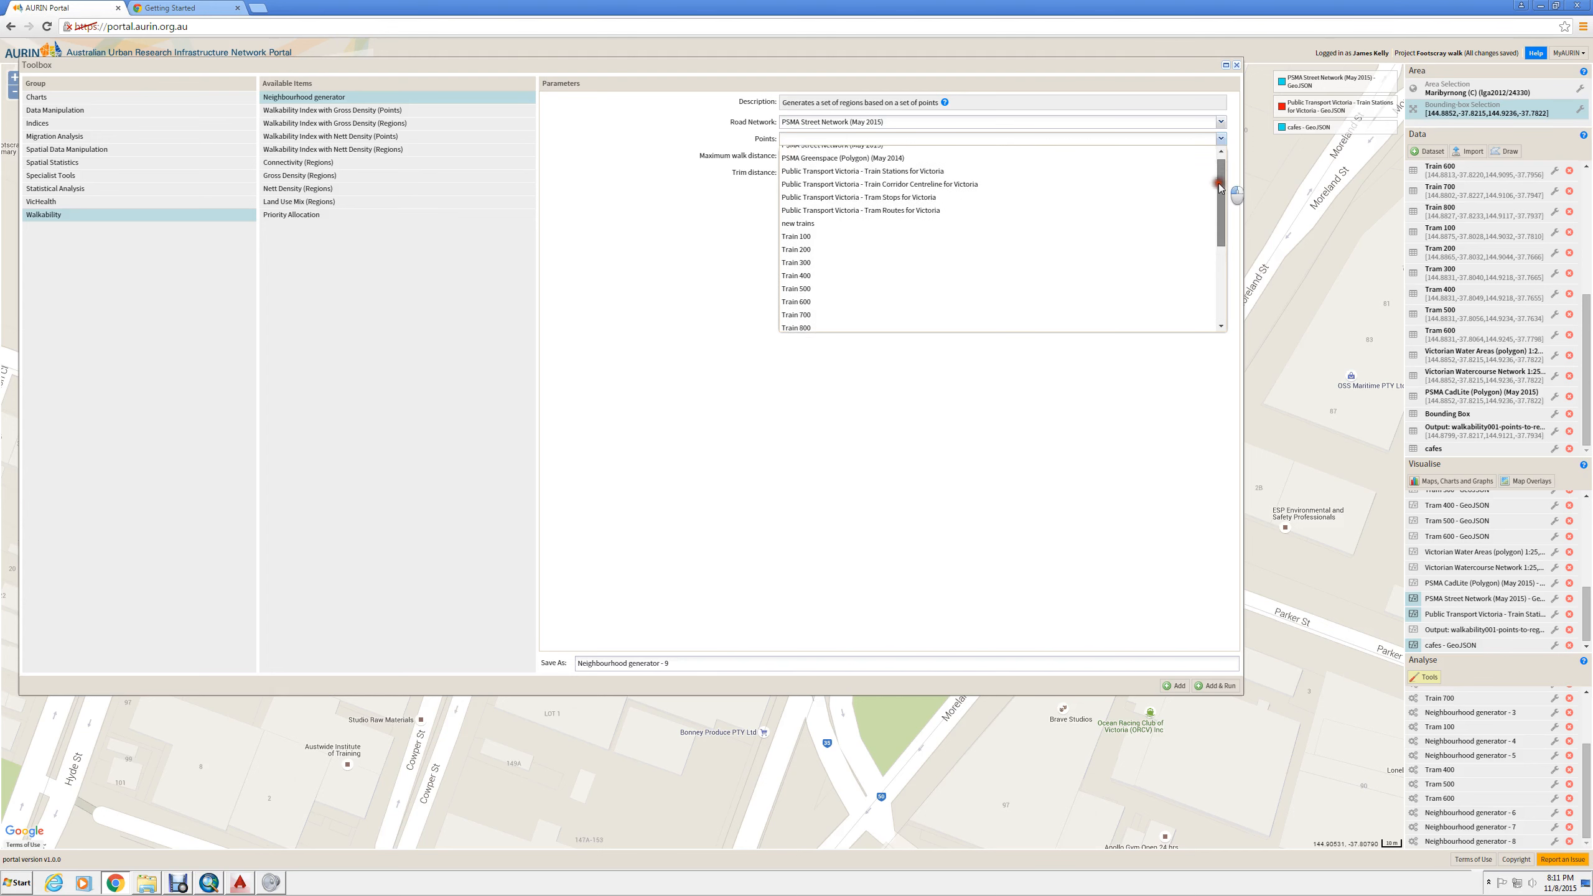
pyautogui.scroll(-3, 1219, 188)
pyautogui.click(792, 328)
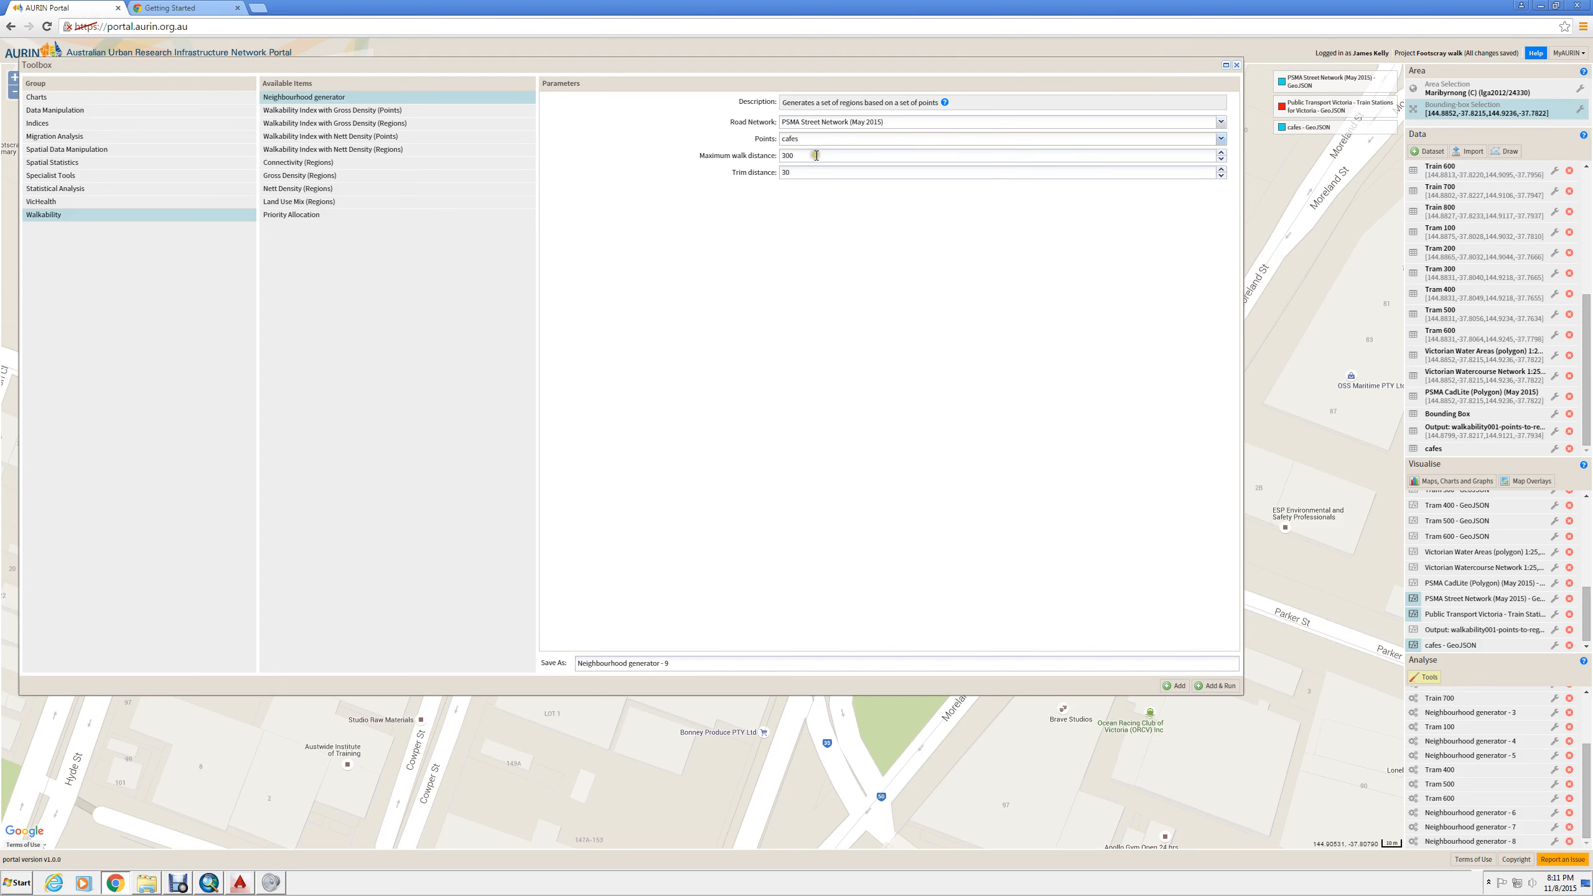
# - Set the maximum walk distance to 500, run the generator, and close the results and tool windows
pyautogui.click(730, 157)
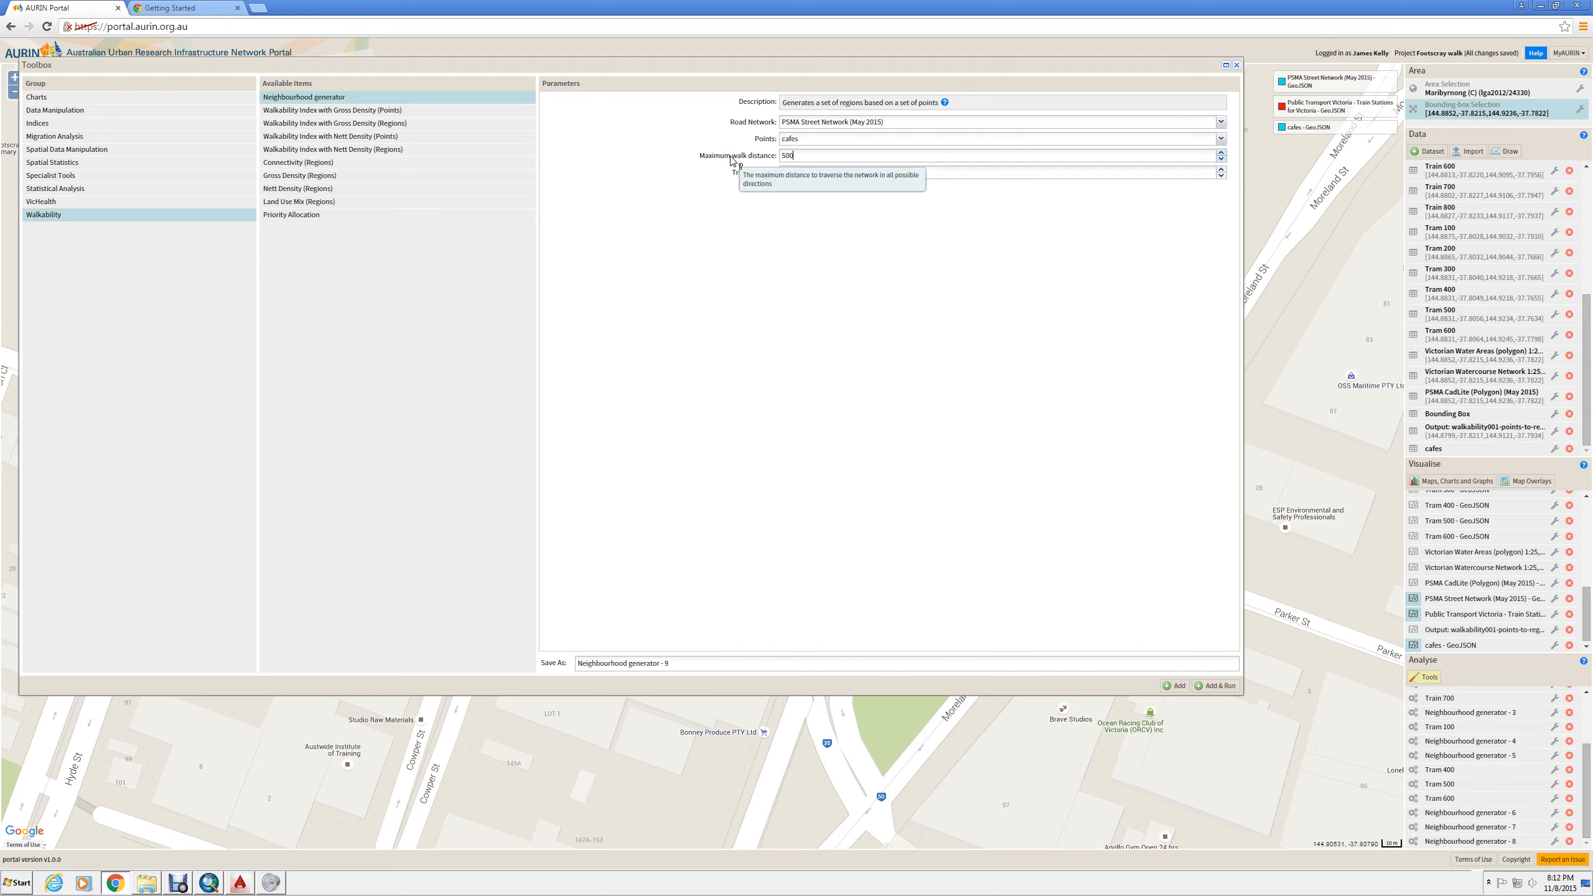
pyautogui.press('Tab')
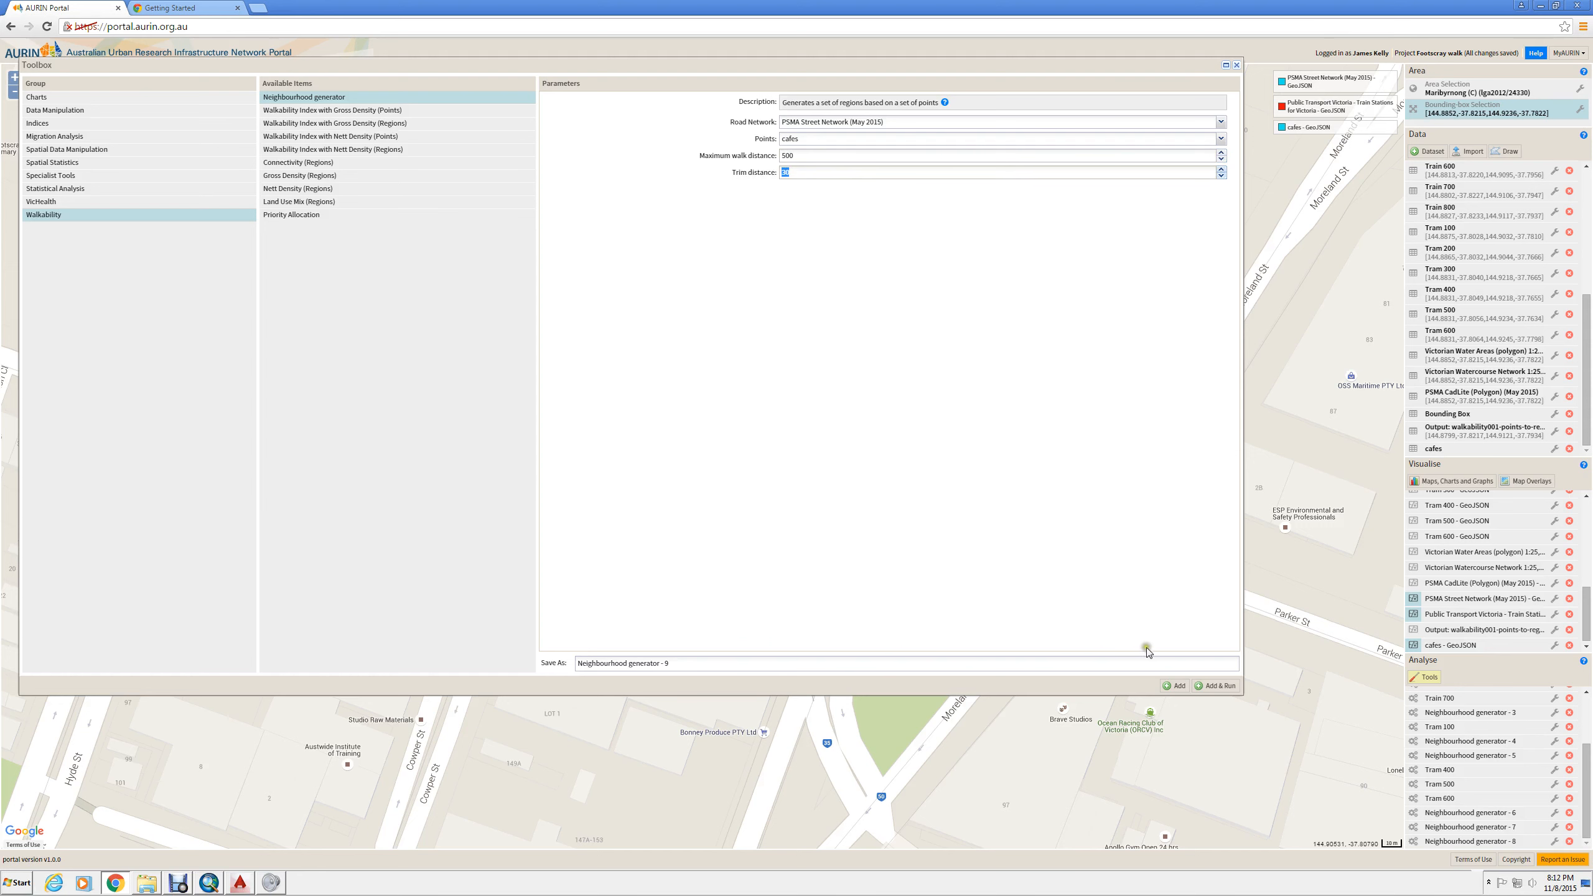
pyautogui.click(1213, 685)
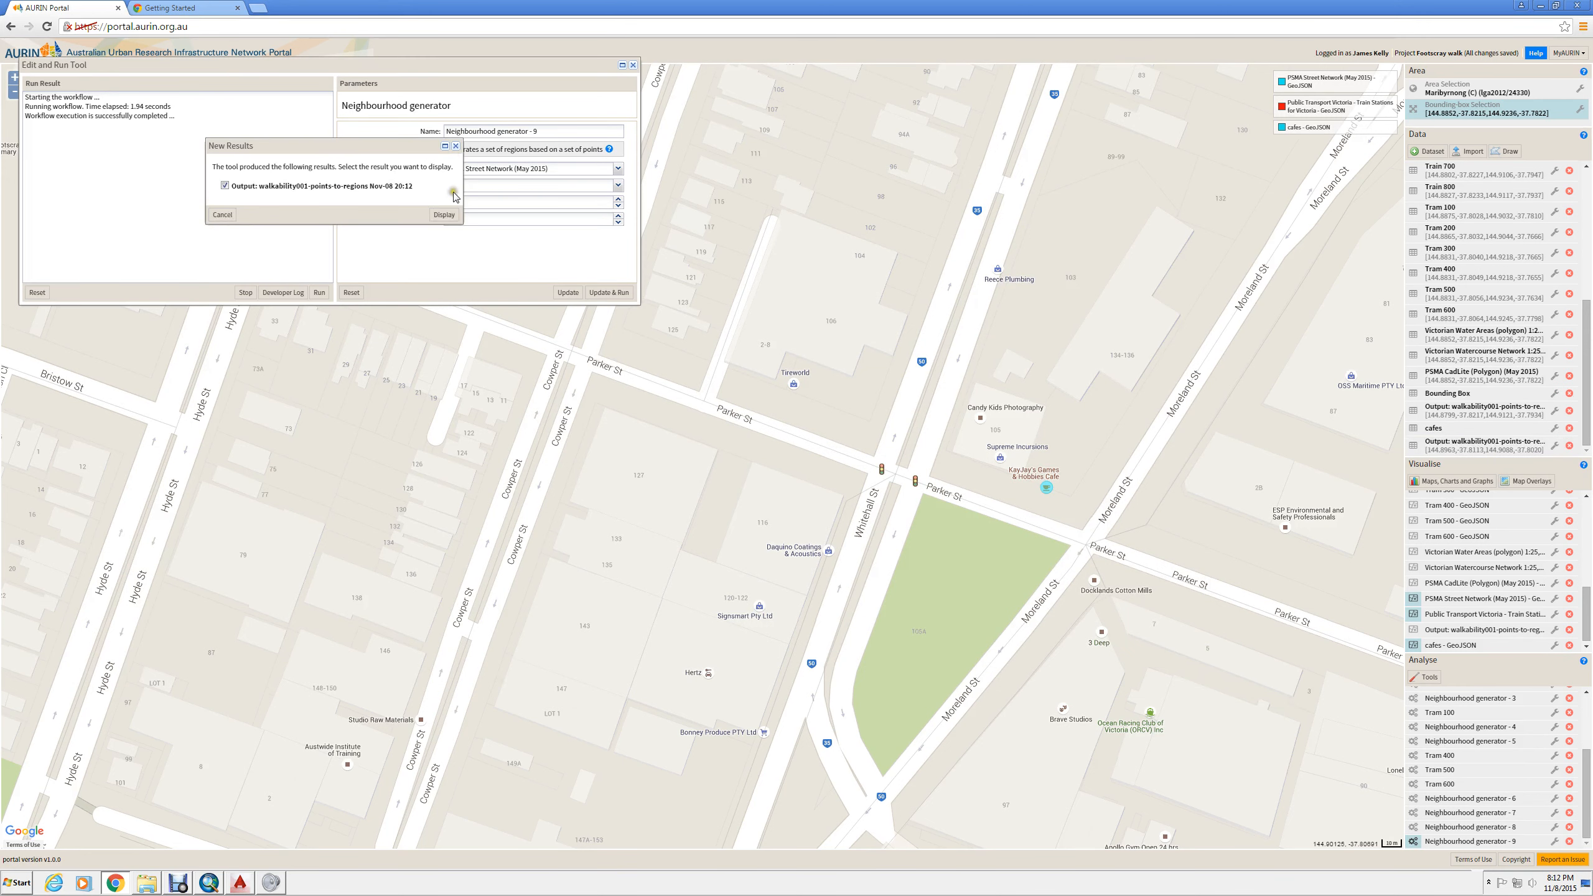
pyautogui.click(455, 145)
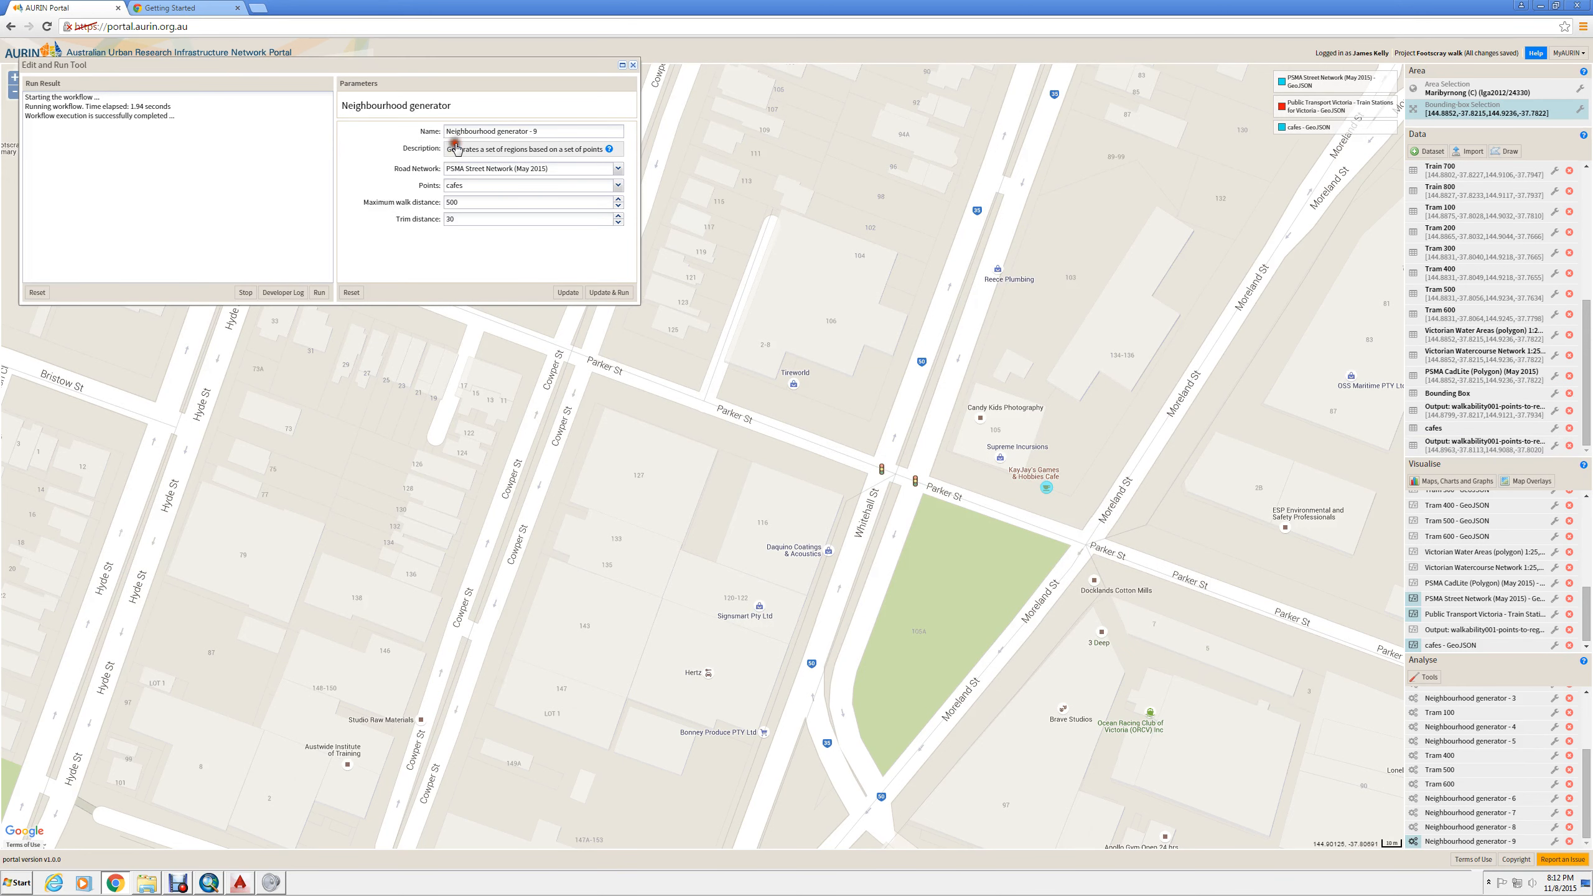
pyautogui.click(634, 65)
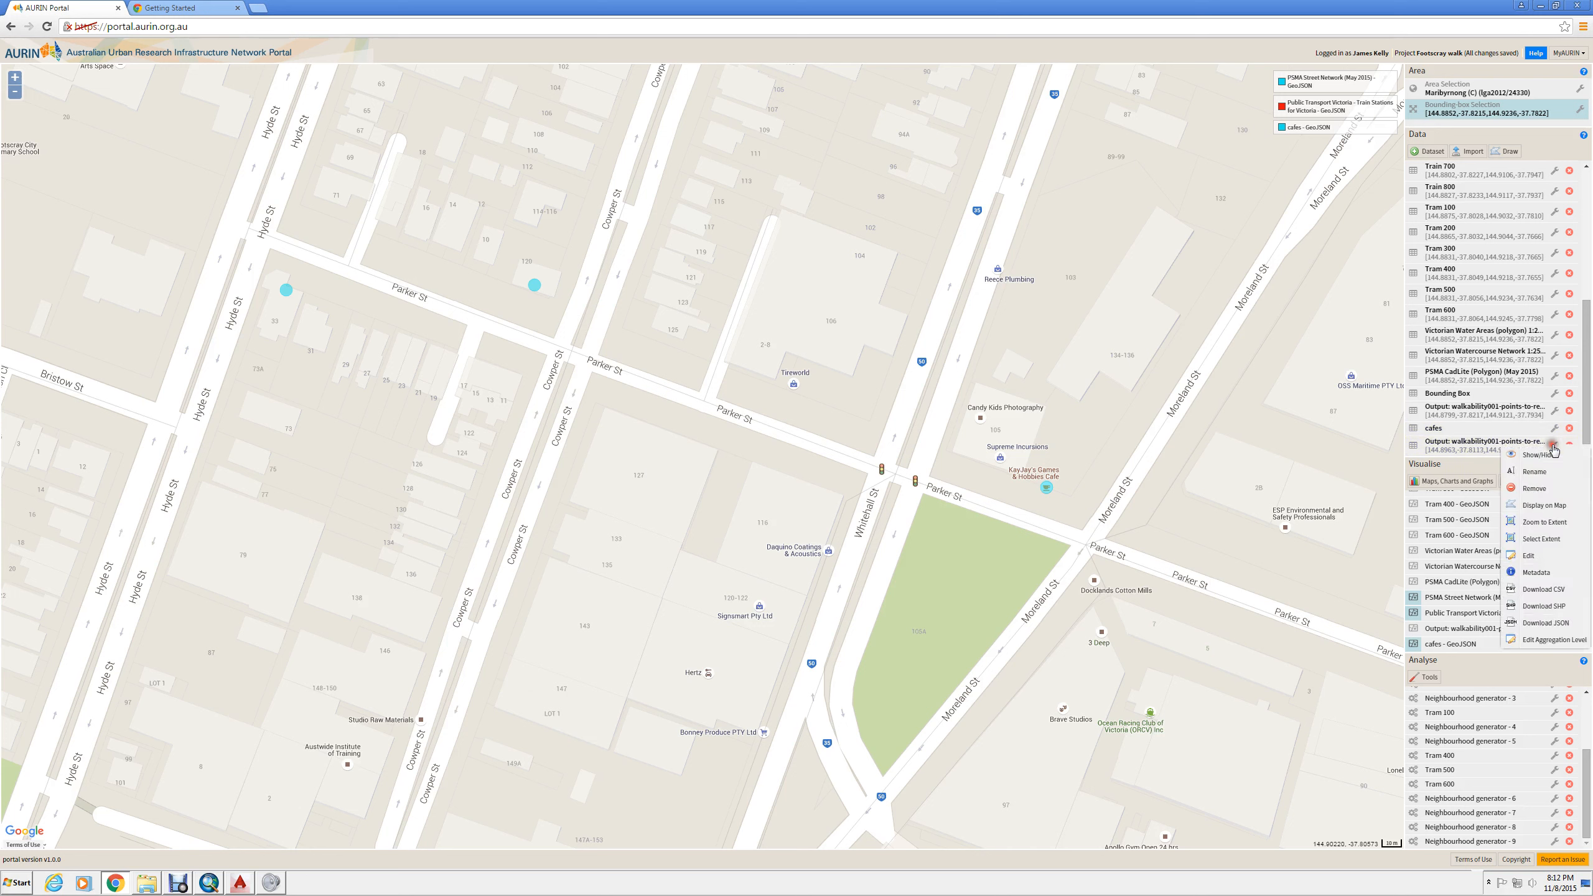
# - Display the new walkability output for the cafes on the map with its default styling
pyautogui.click(1555, 447)
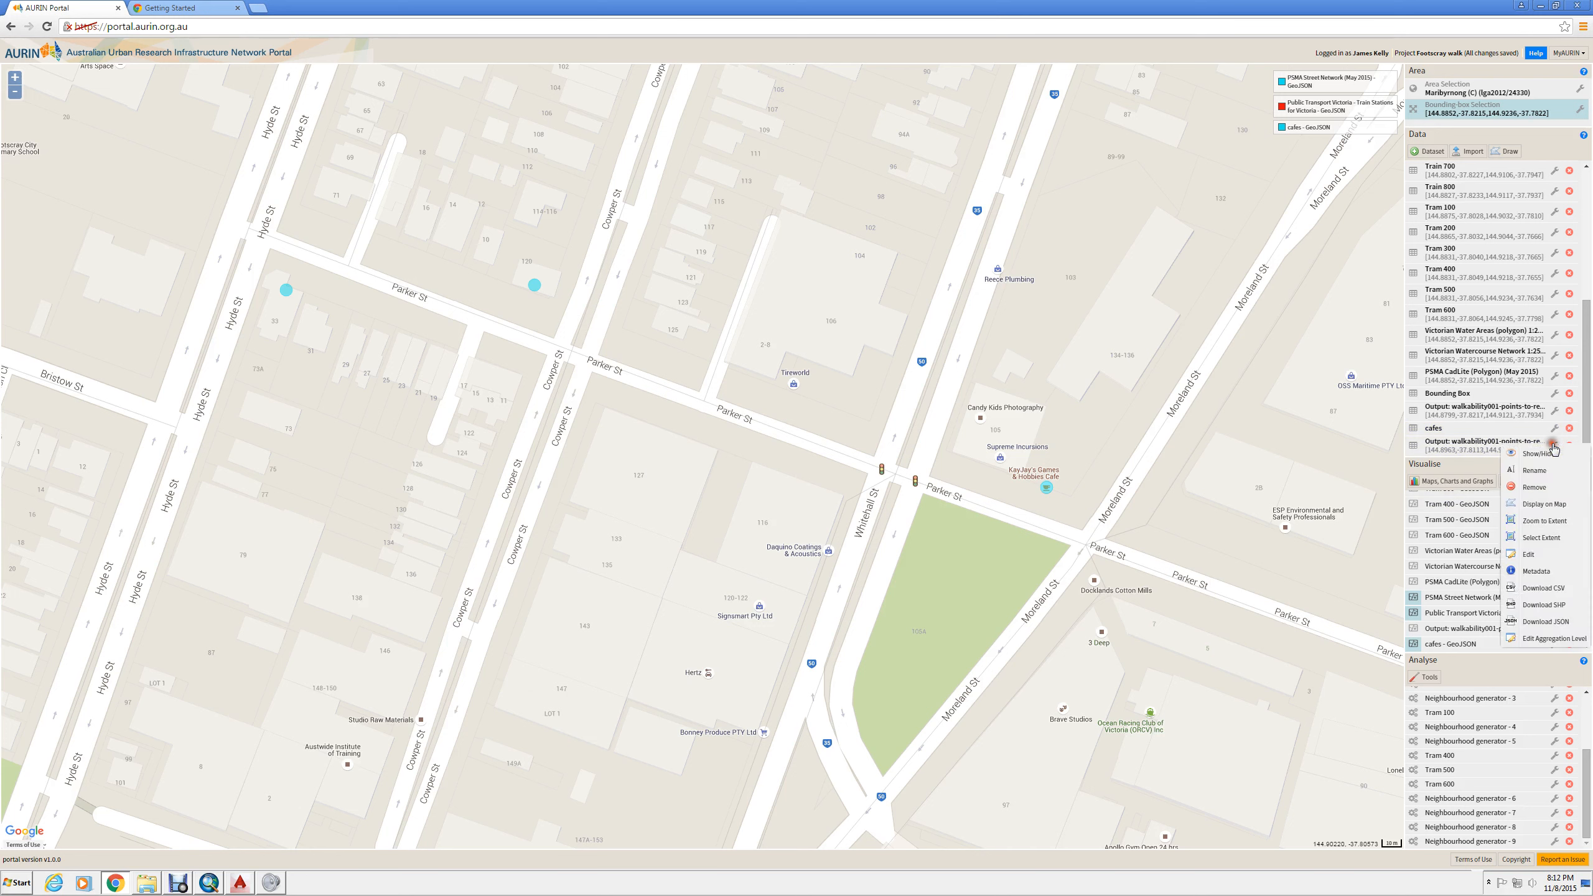
pyautogui.click(1550, 505)
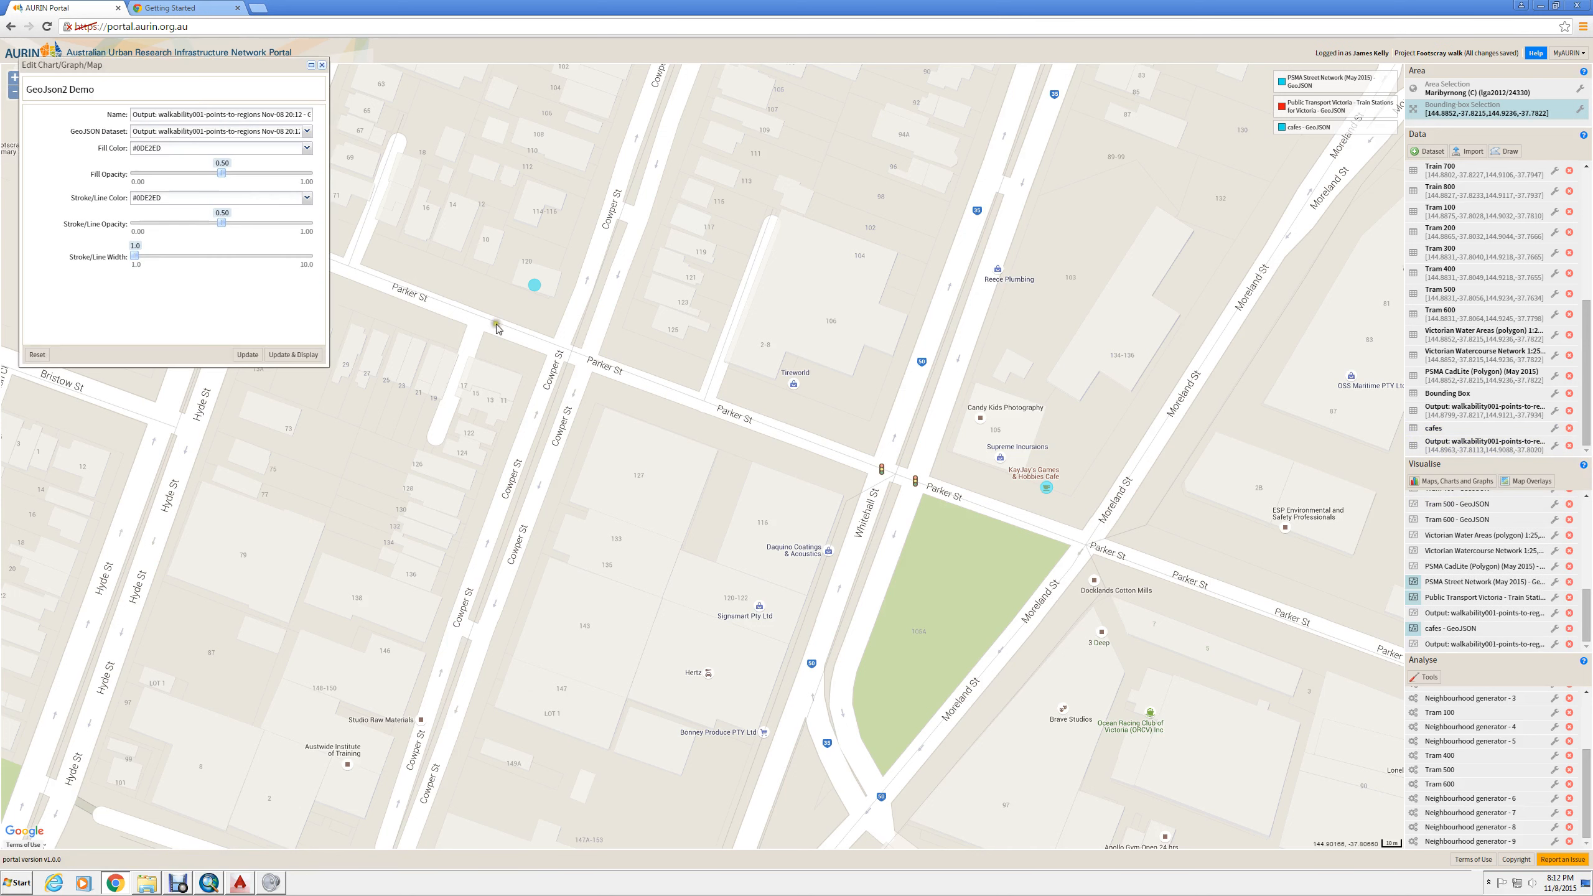
pyautogui.click(306, 355)
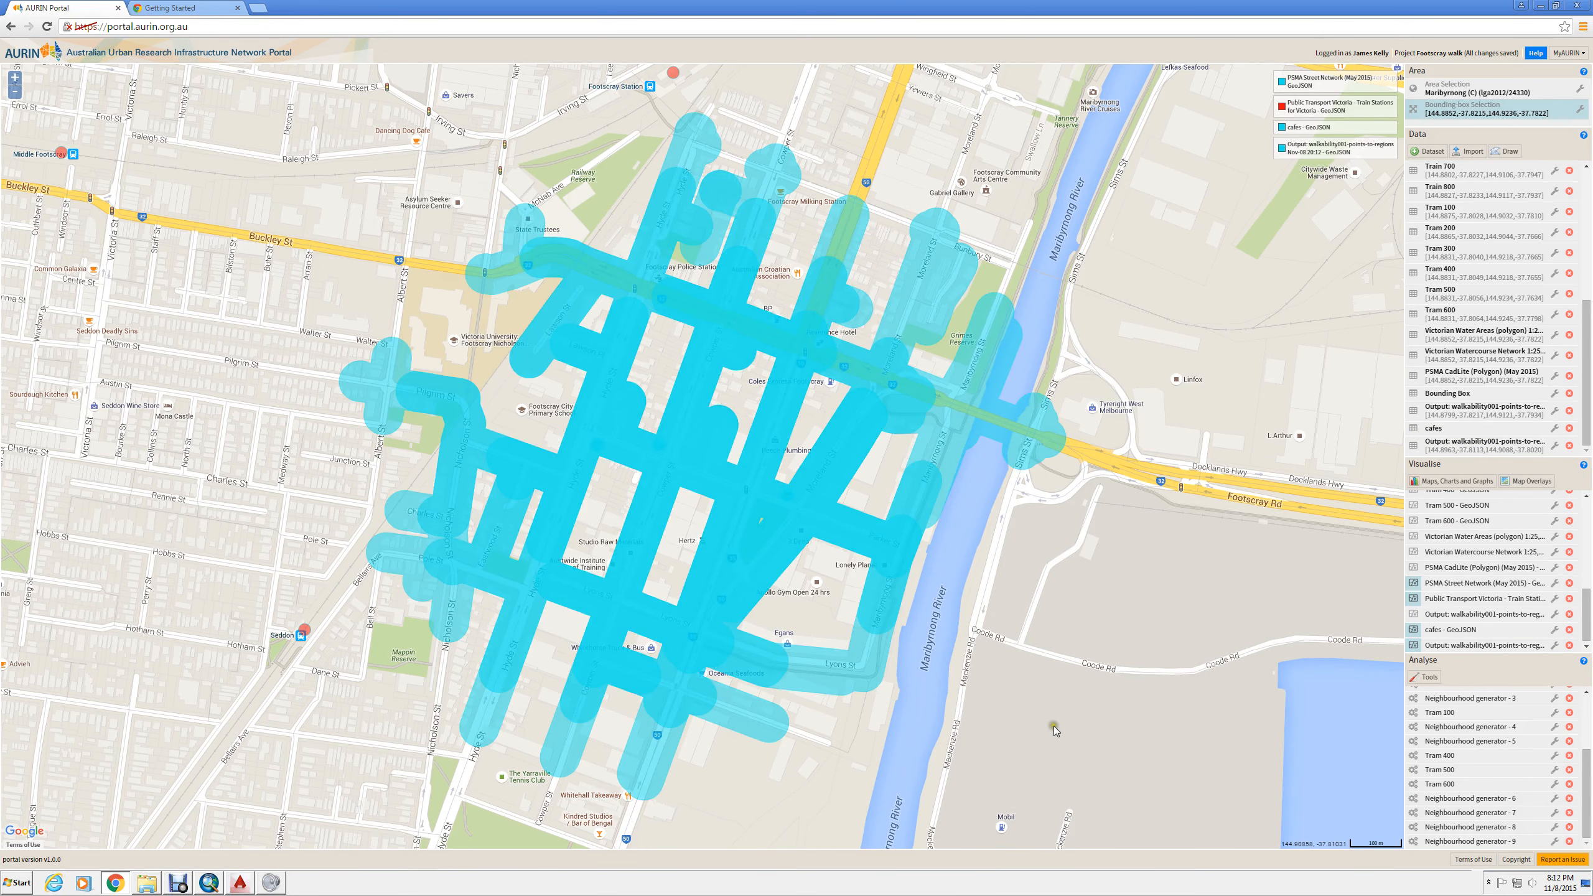
# - Zoom out to examine the café catchment within the wider Footscray area
pyautogui.scroll(-1, 1052, 726)
pyautogui.scroll(-1, 1051, 726)
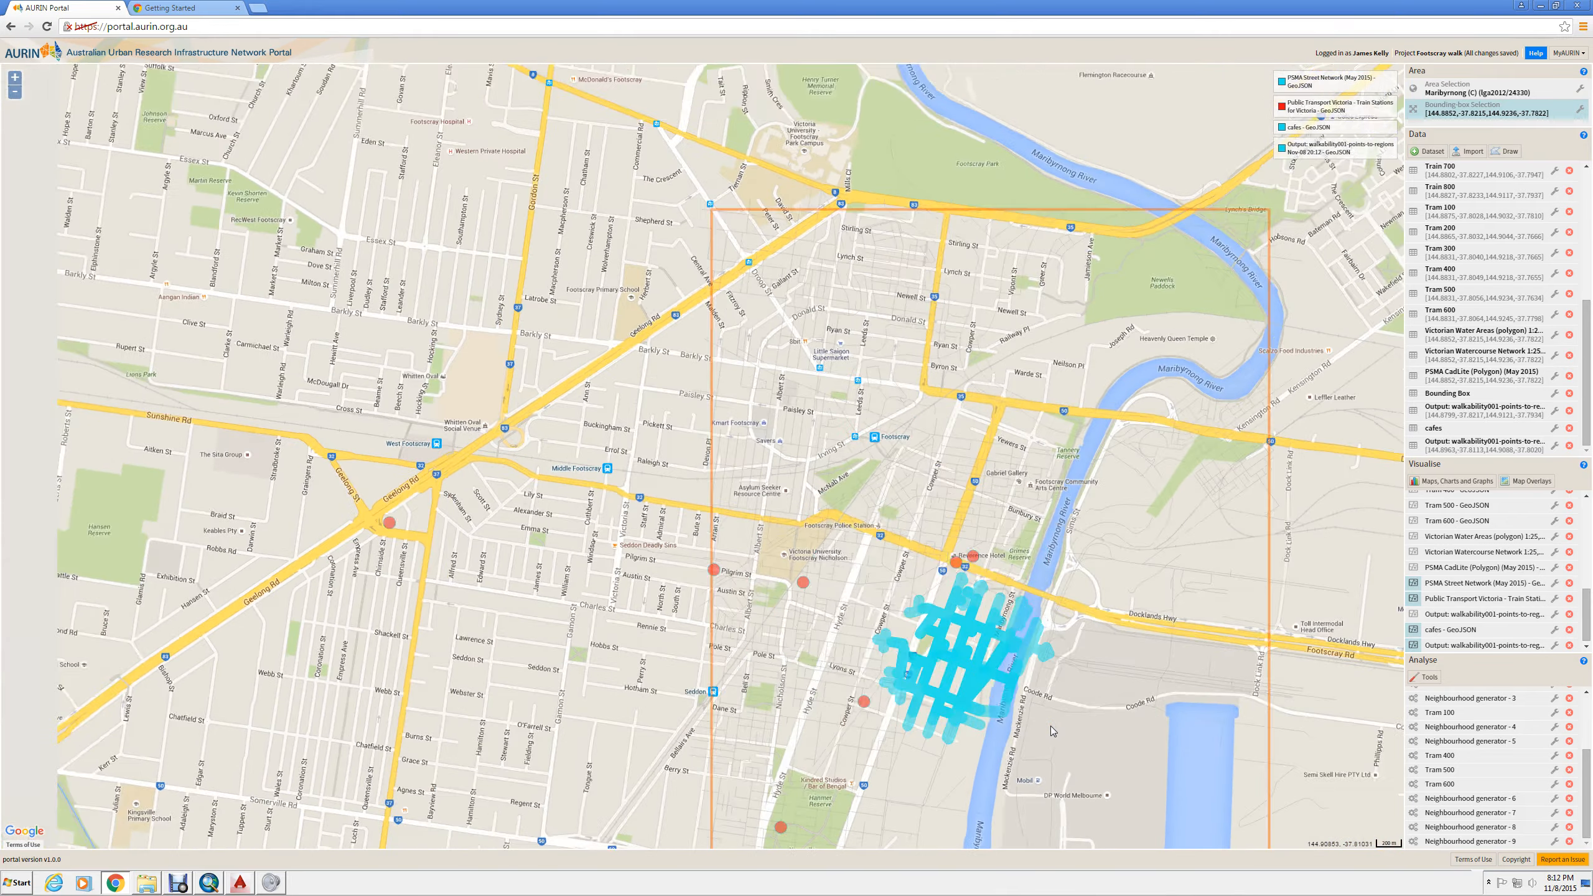
pyautogui.scroll(-1, 596, 452)
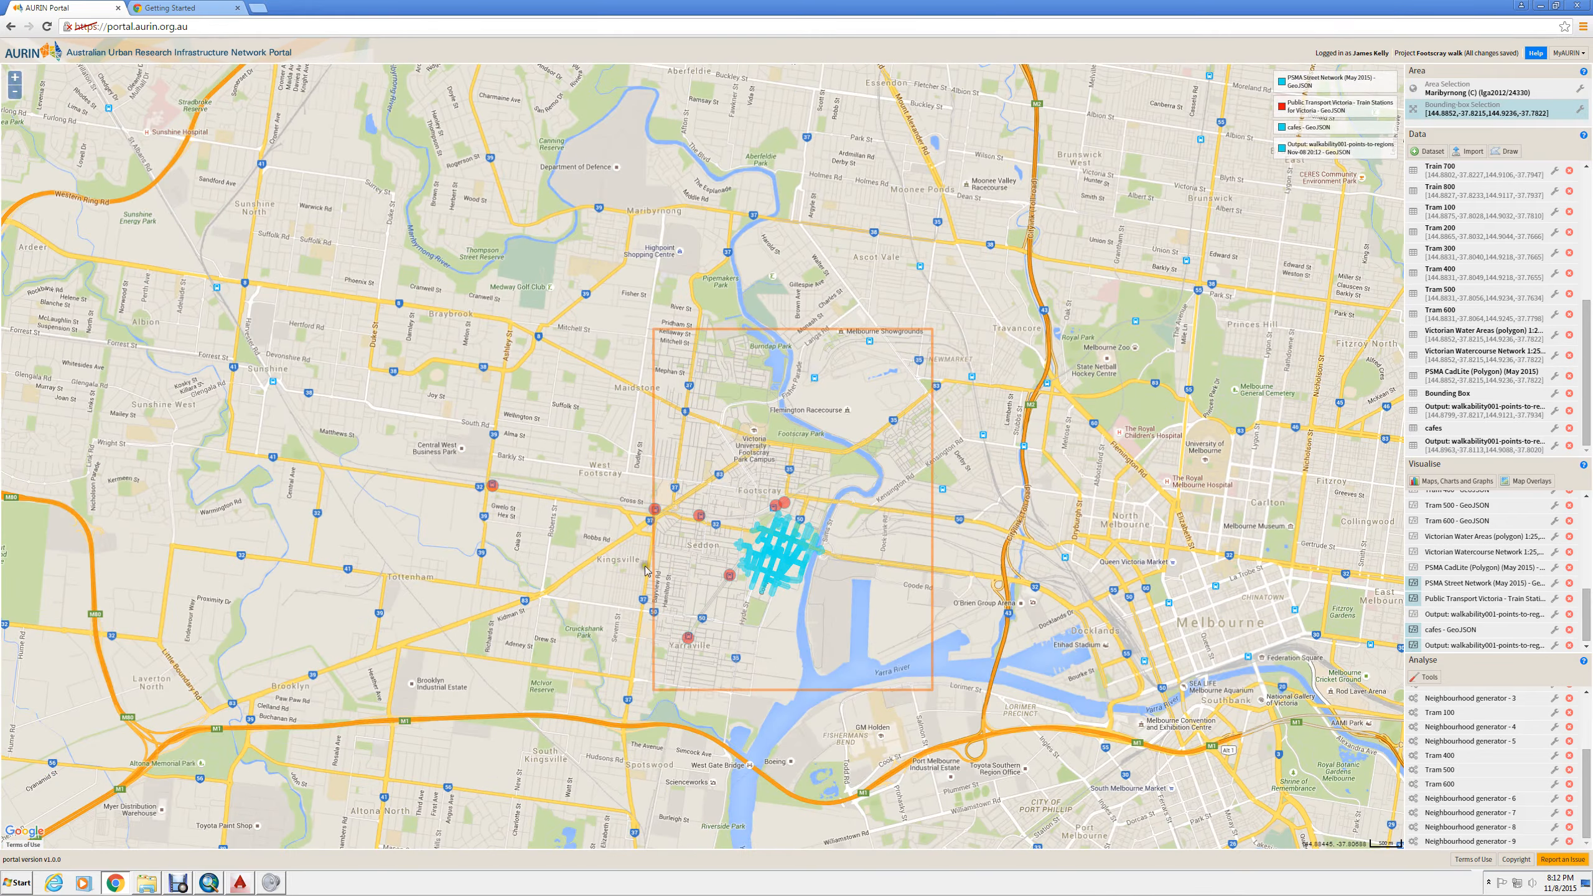
pyautogui.scroll(1, 625, 629)
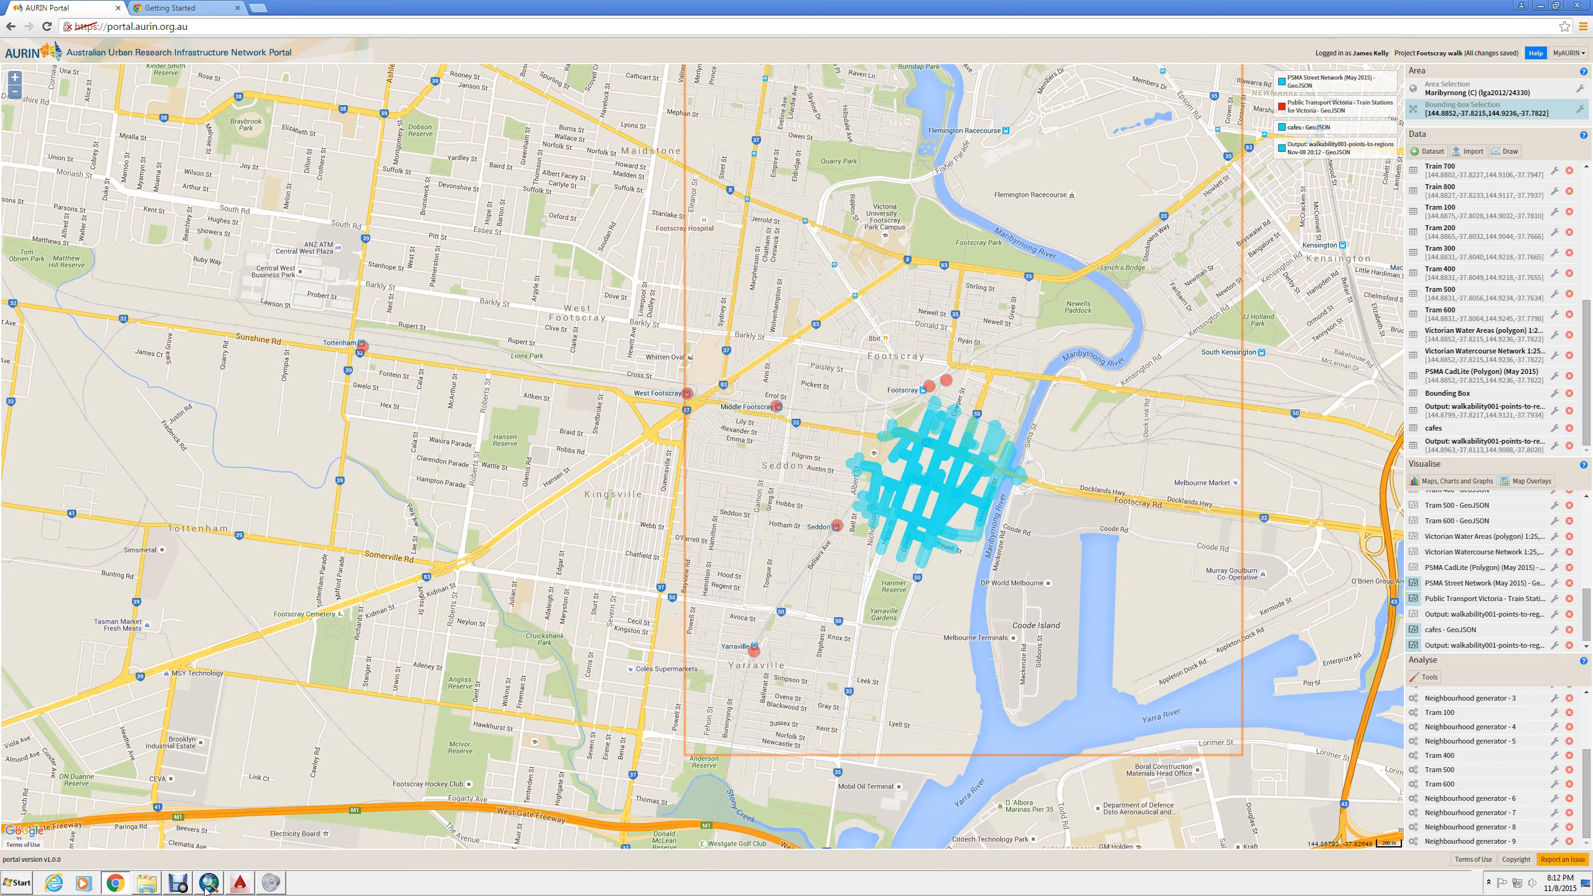
pyautogui.click(178, 883)
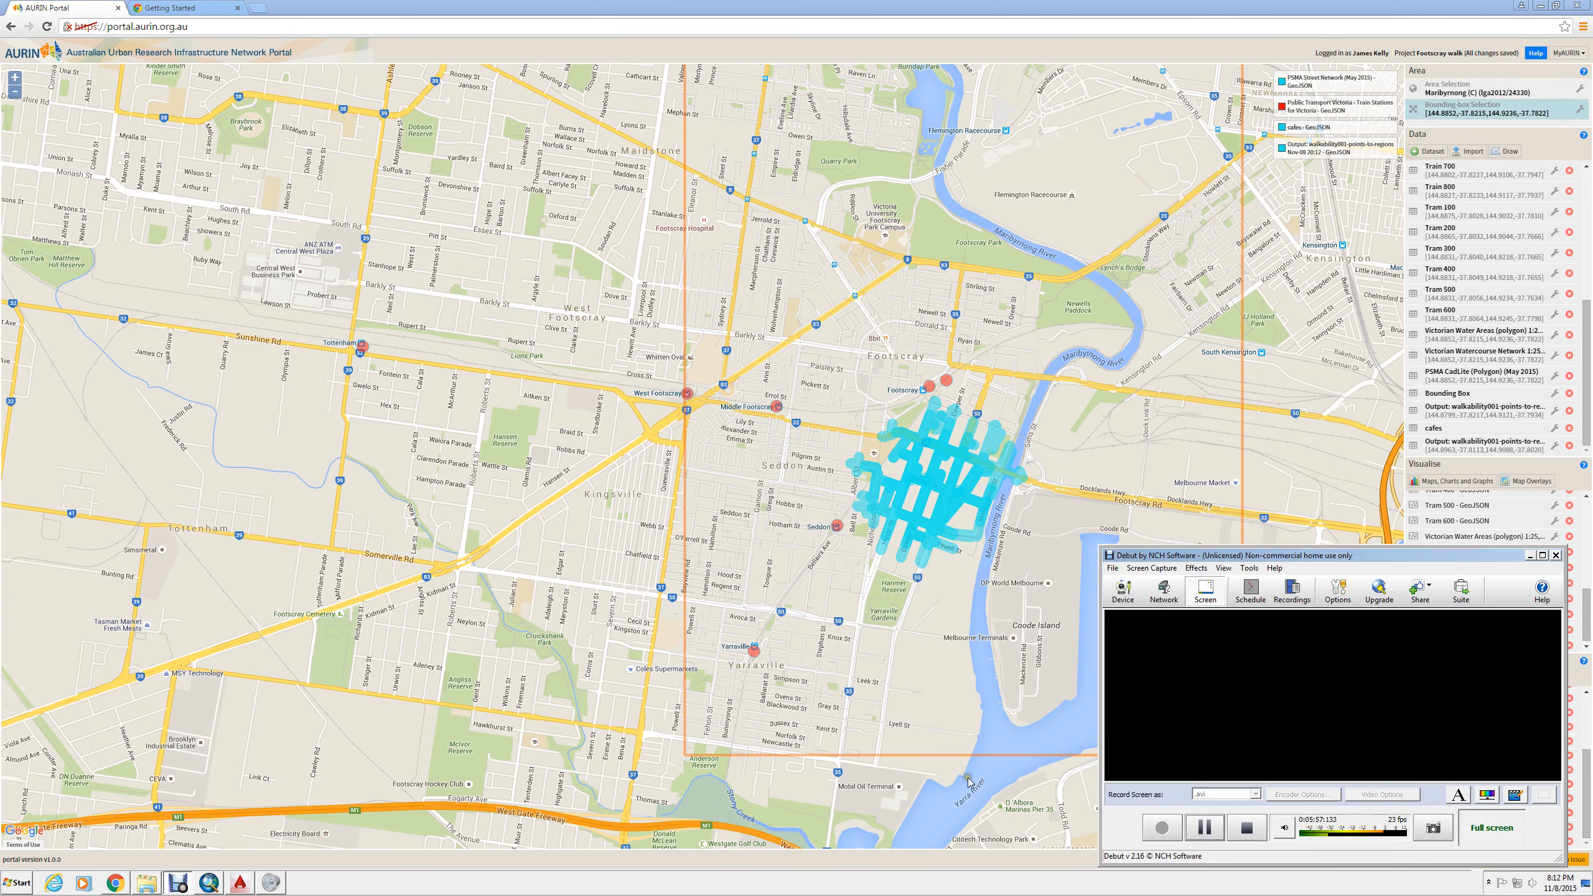